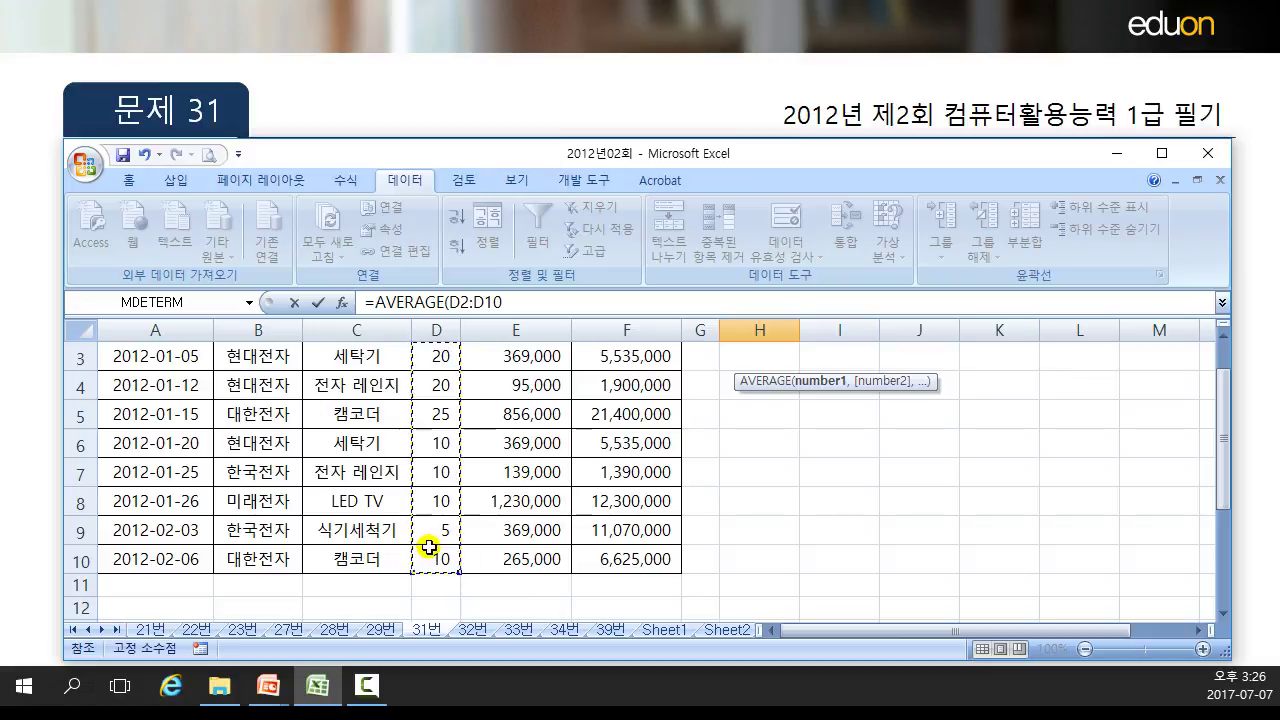
- Complete the formula =AVERAGE(D2:D10) in cell H1 and select that cell
text())
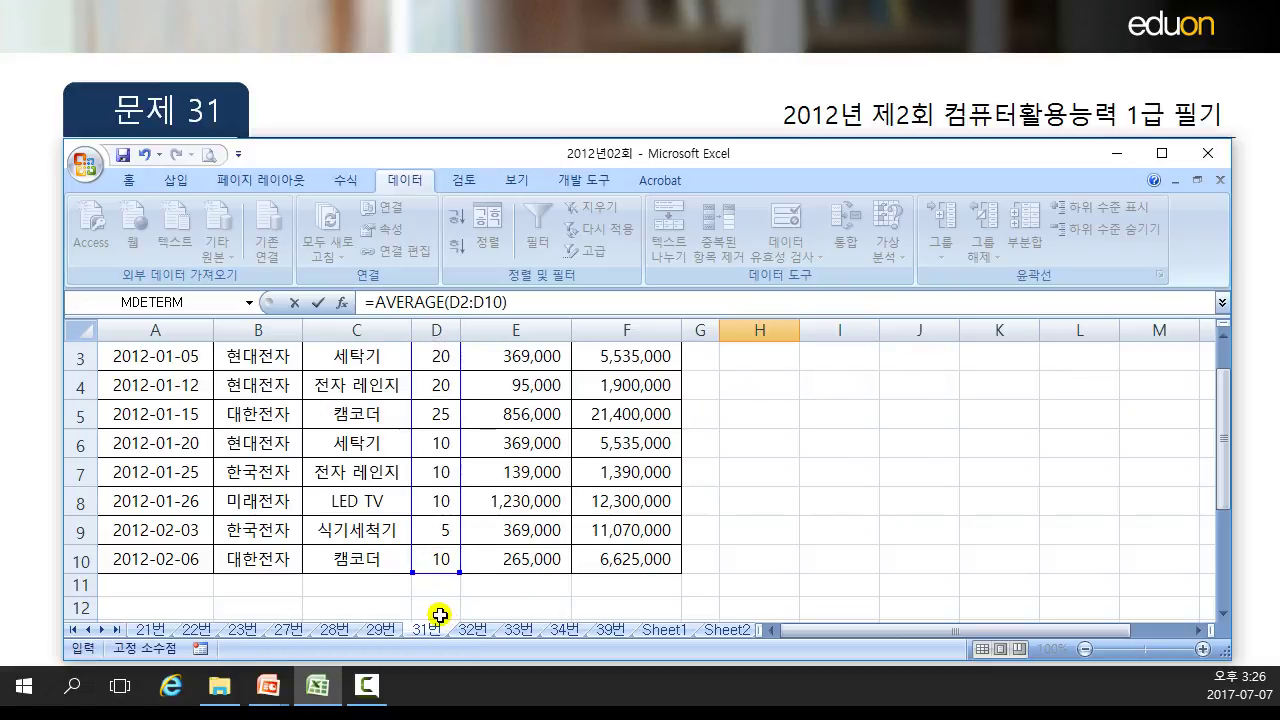
key(Return)
click(769, 350)
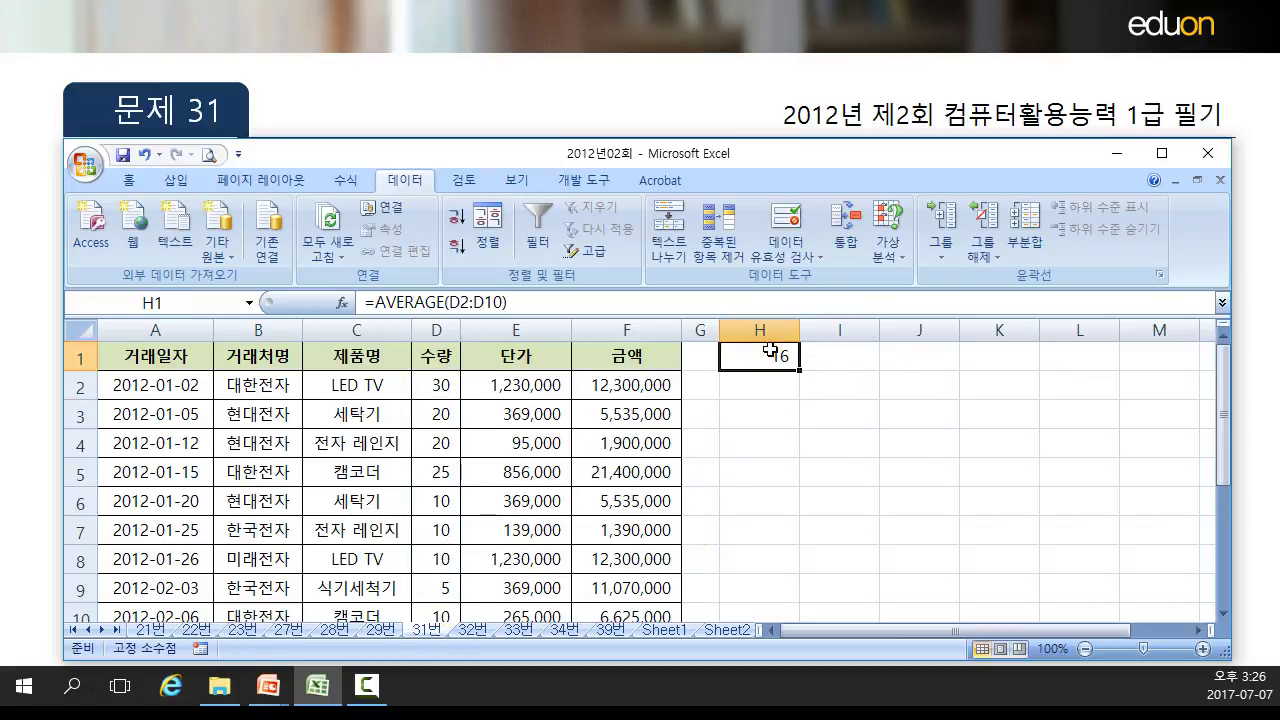
- Fill the first data row, A2:F2, with yellow
click(128, 180)
drag(126, 385, 623, 389)
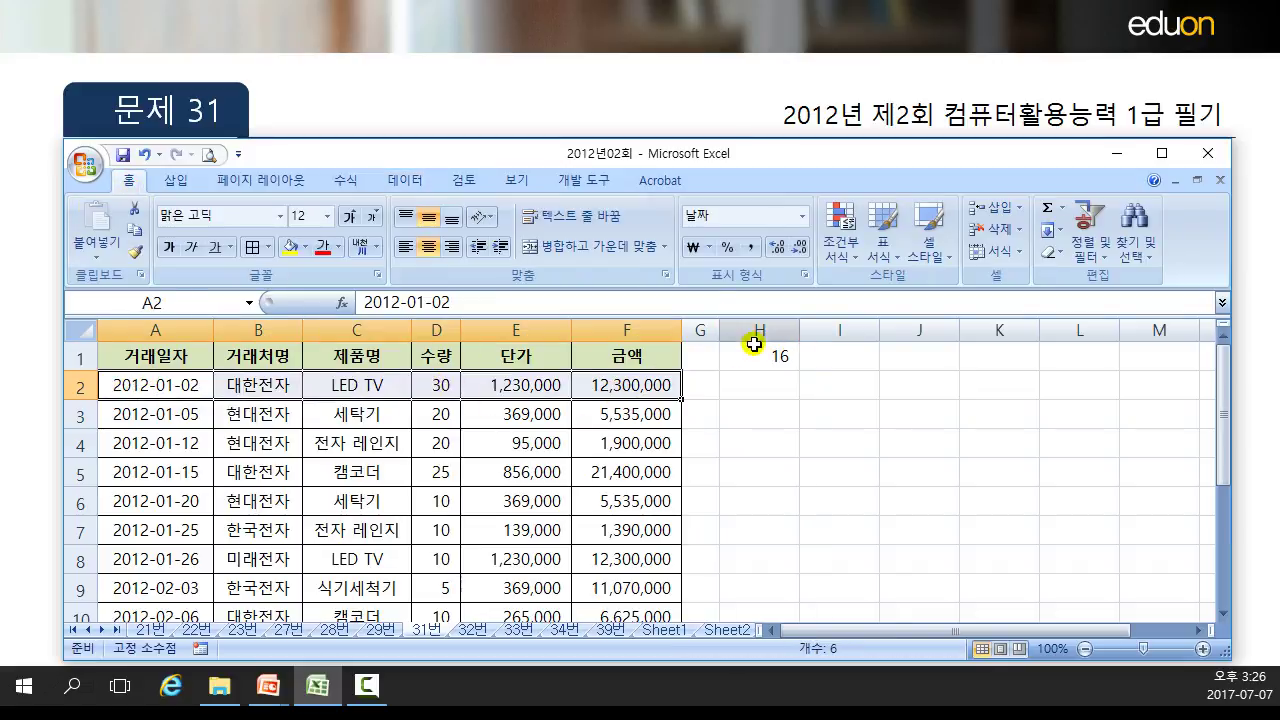
click(288, 250)
- Copy the yellow formatting of A2:F2 onto rows 3, 4 and 5 of the table with the Format Painter
double_click(135, 251)
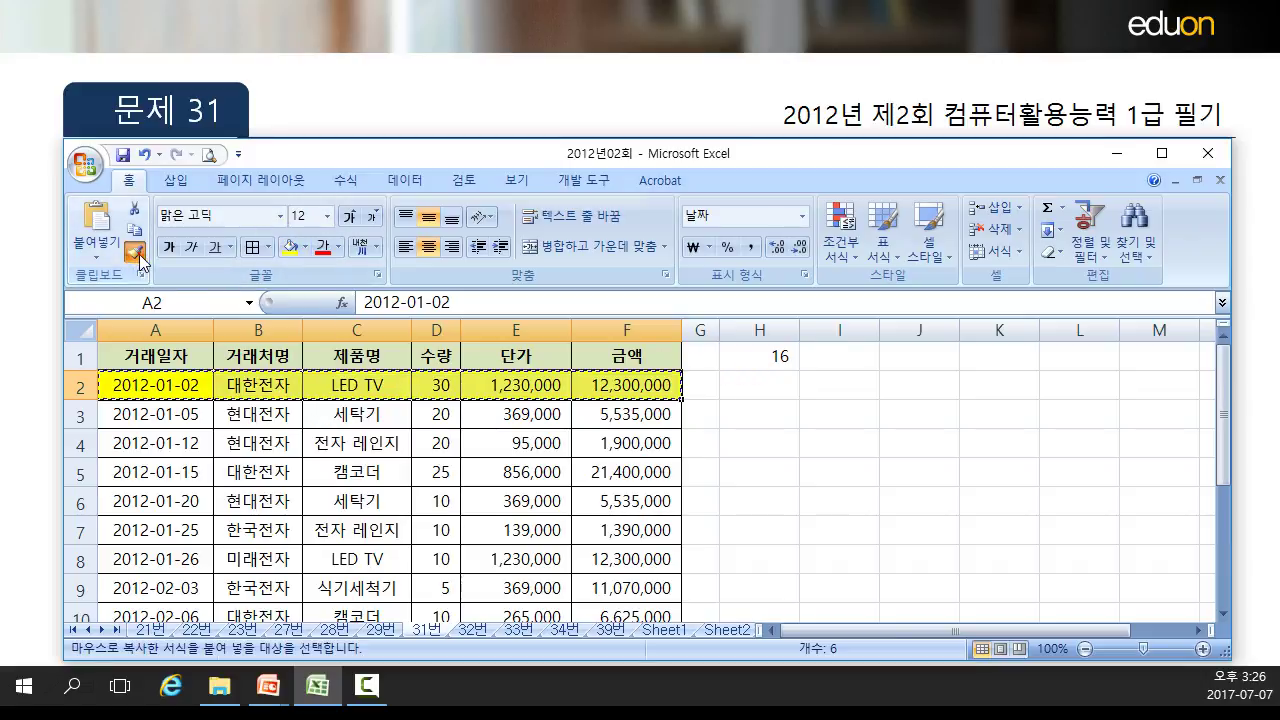
click(145, 415)
click(132, 443)
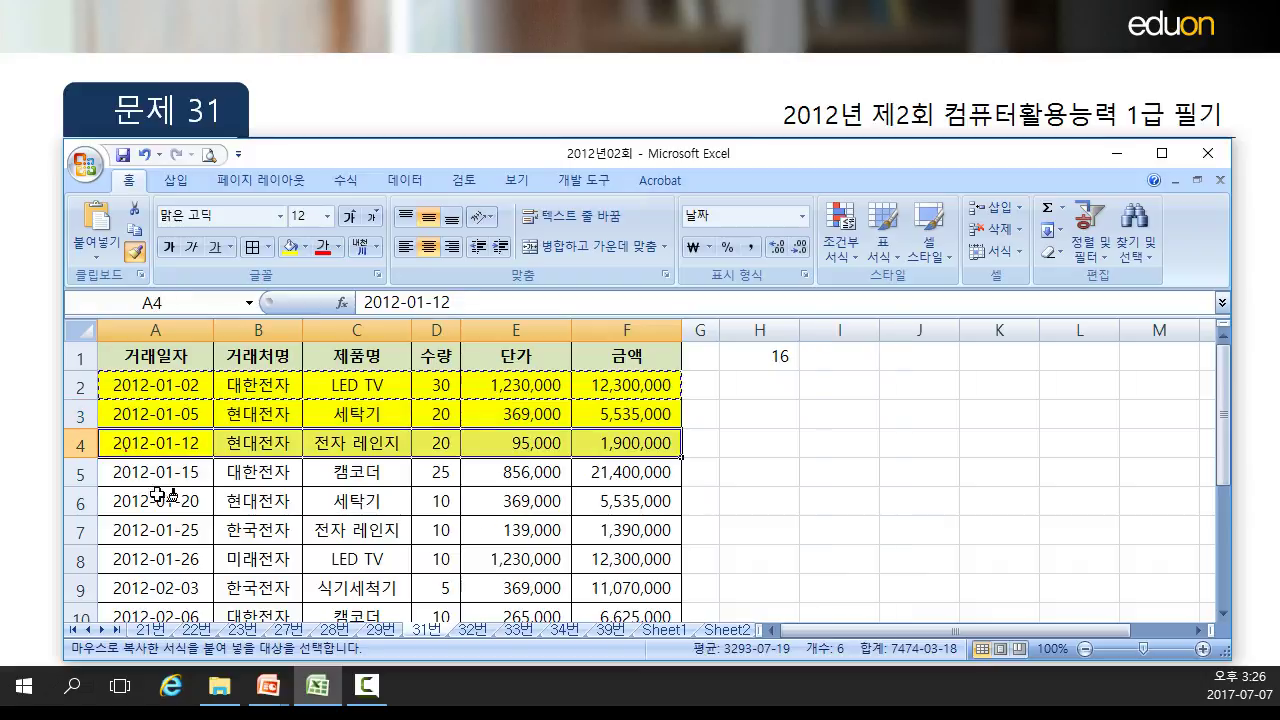
click(139, 482)
scroll(240, 510, down, 1)
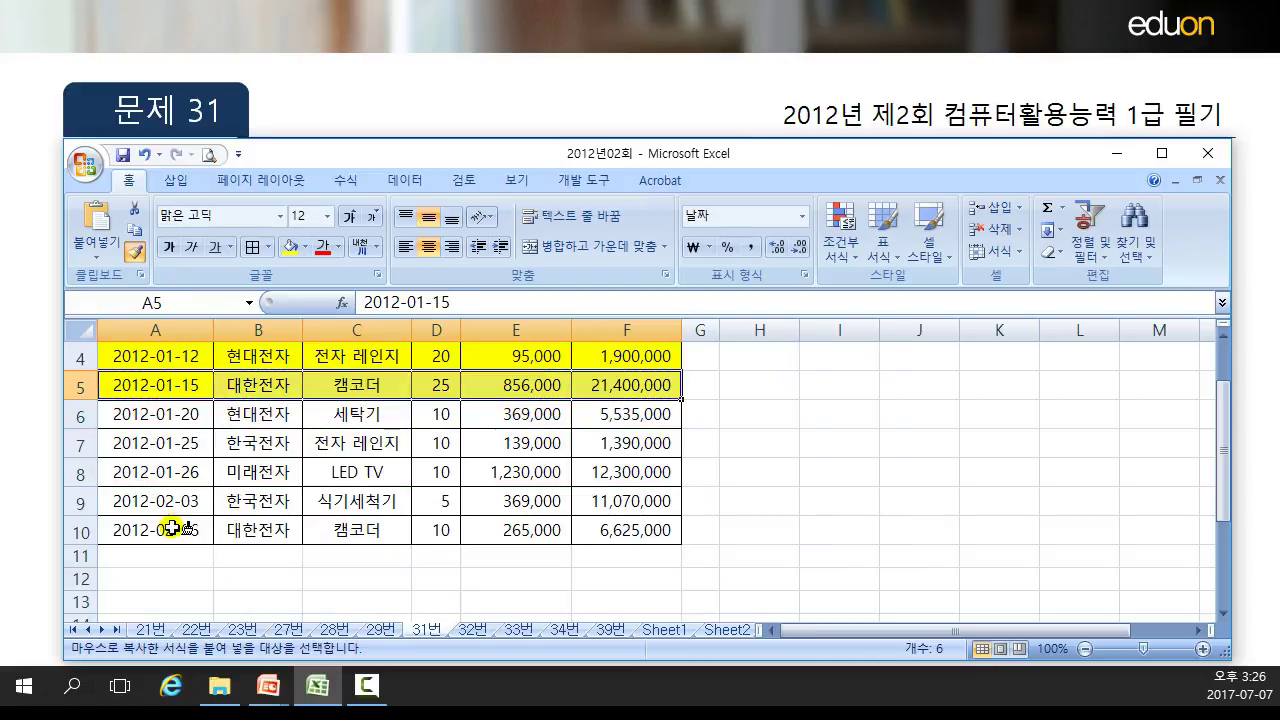
scroll(340, 460, up, 1)
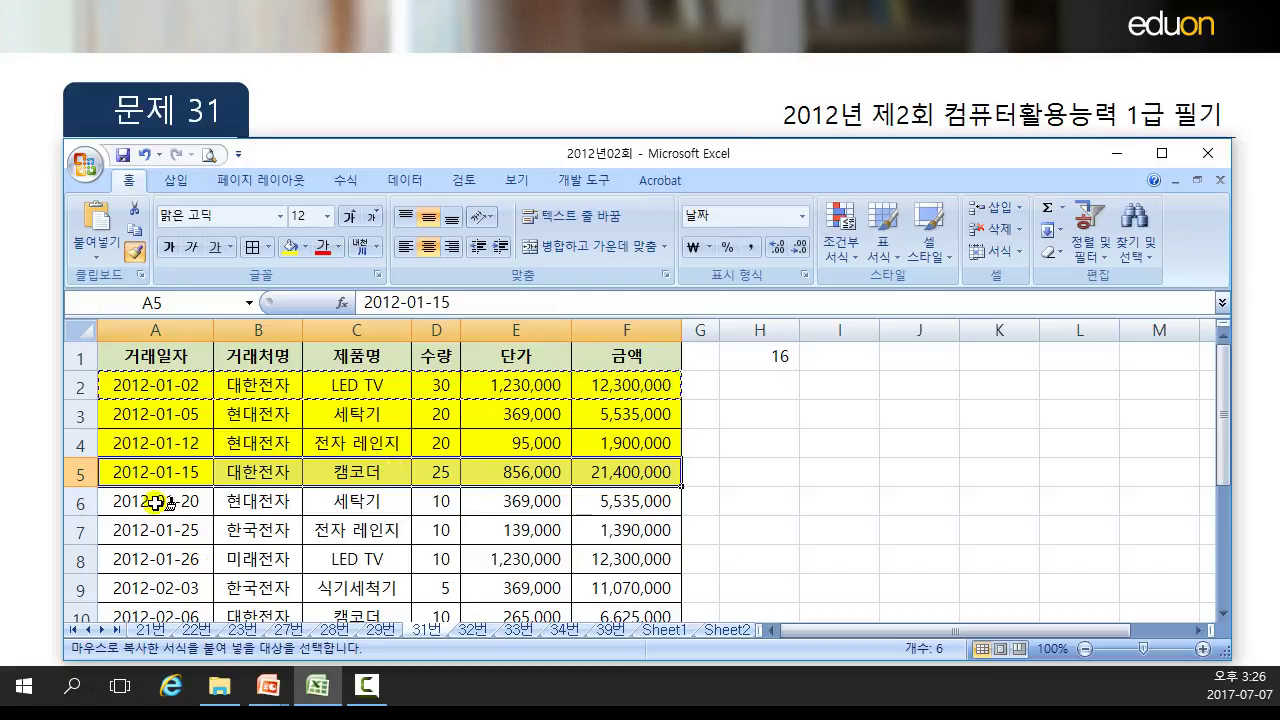
key(Escape)
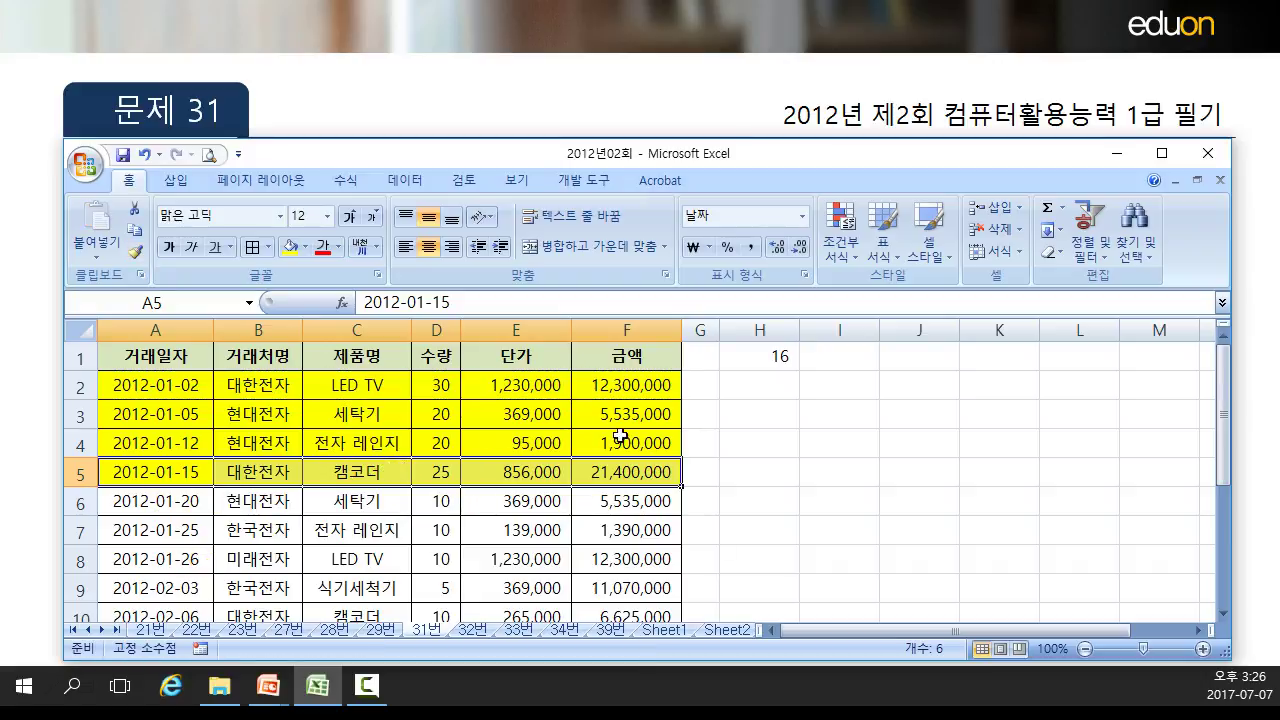
- Enter the criteria heading 거래월 in cell H2, replacing any mistyped text
click(761, 434)
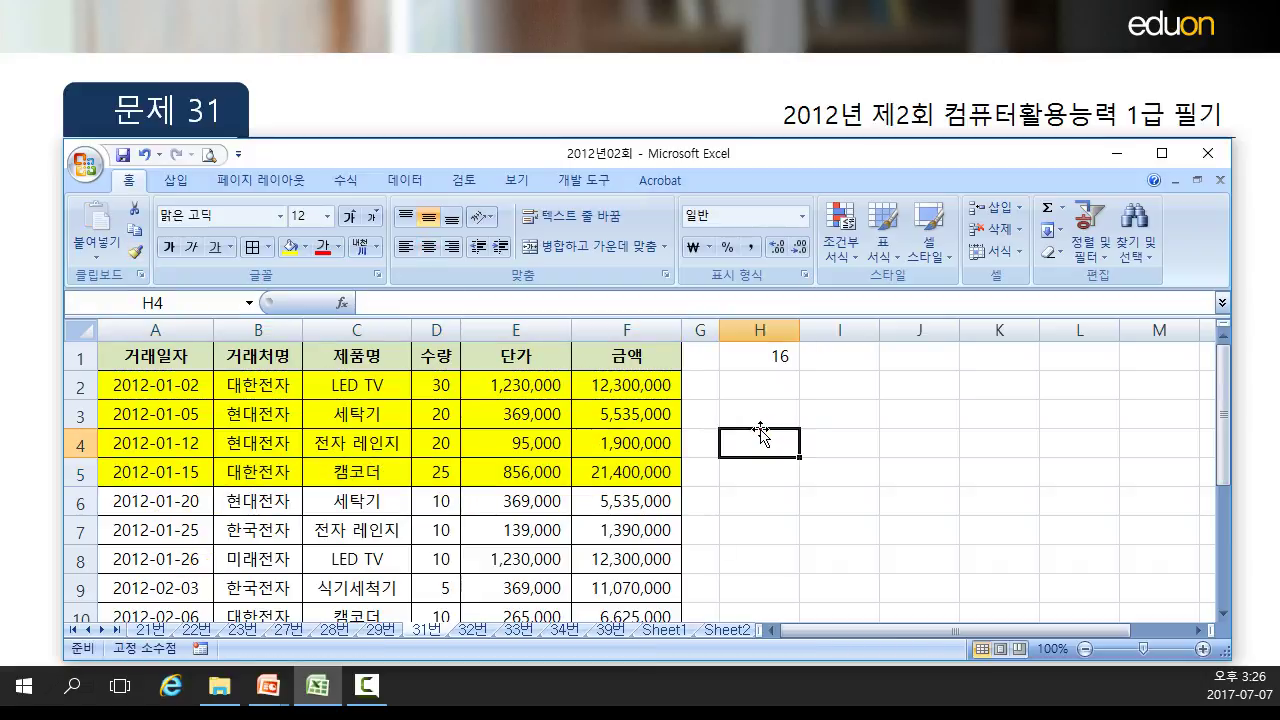
key(Up)
key(Up)
text(거래월)
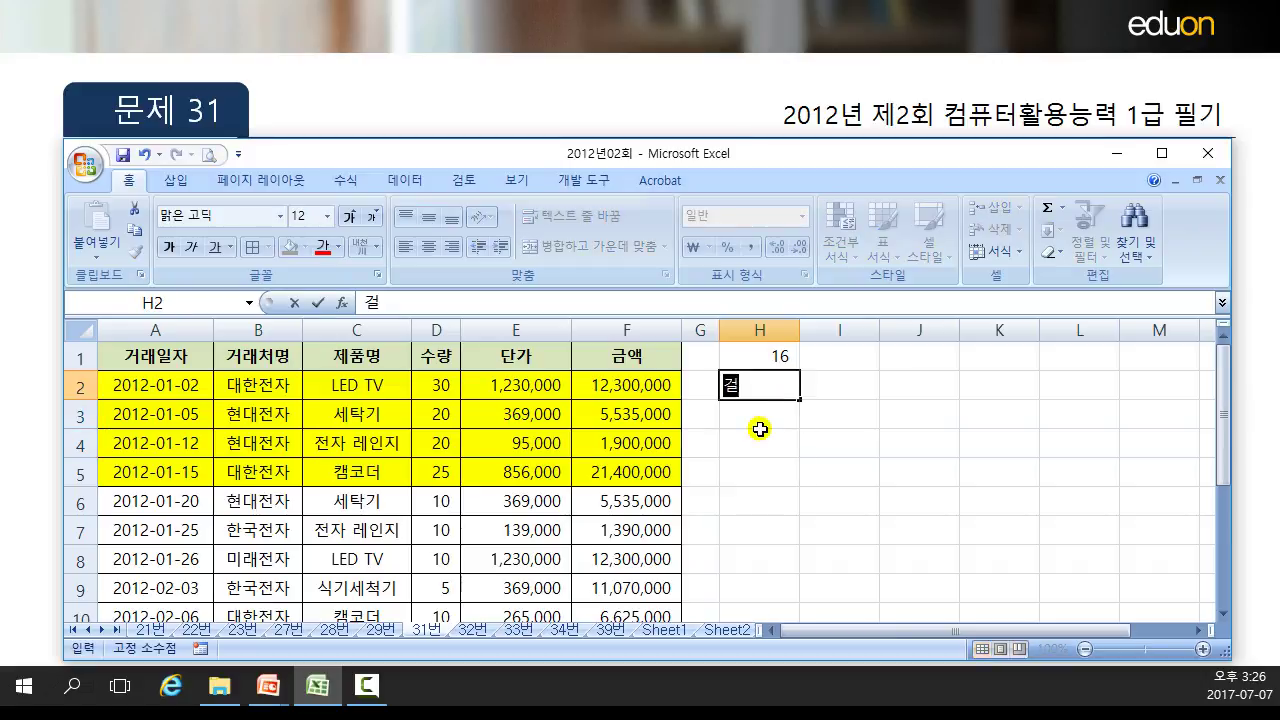
key(Return)
key(Up)
text(ㅇㄹㅇ)
key(Return)
key(Up)
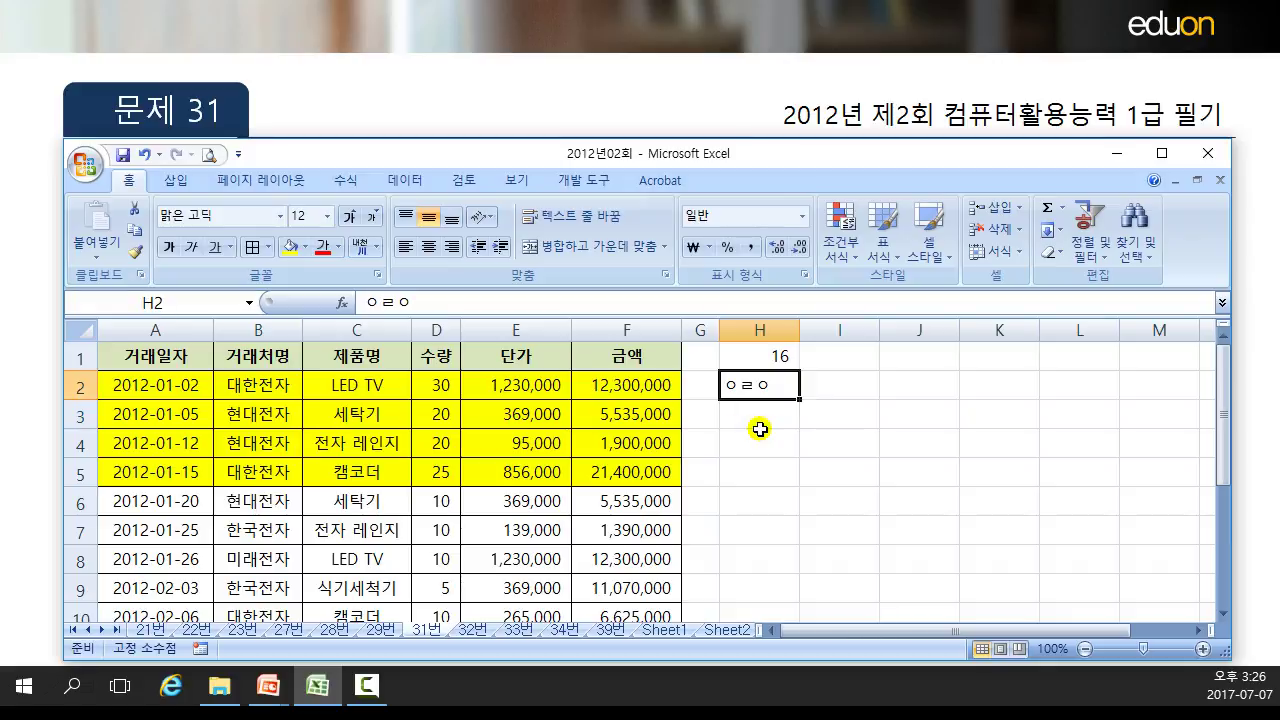
text(거ㅐ)
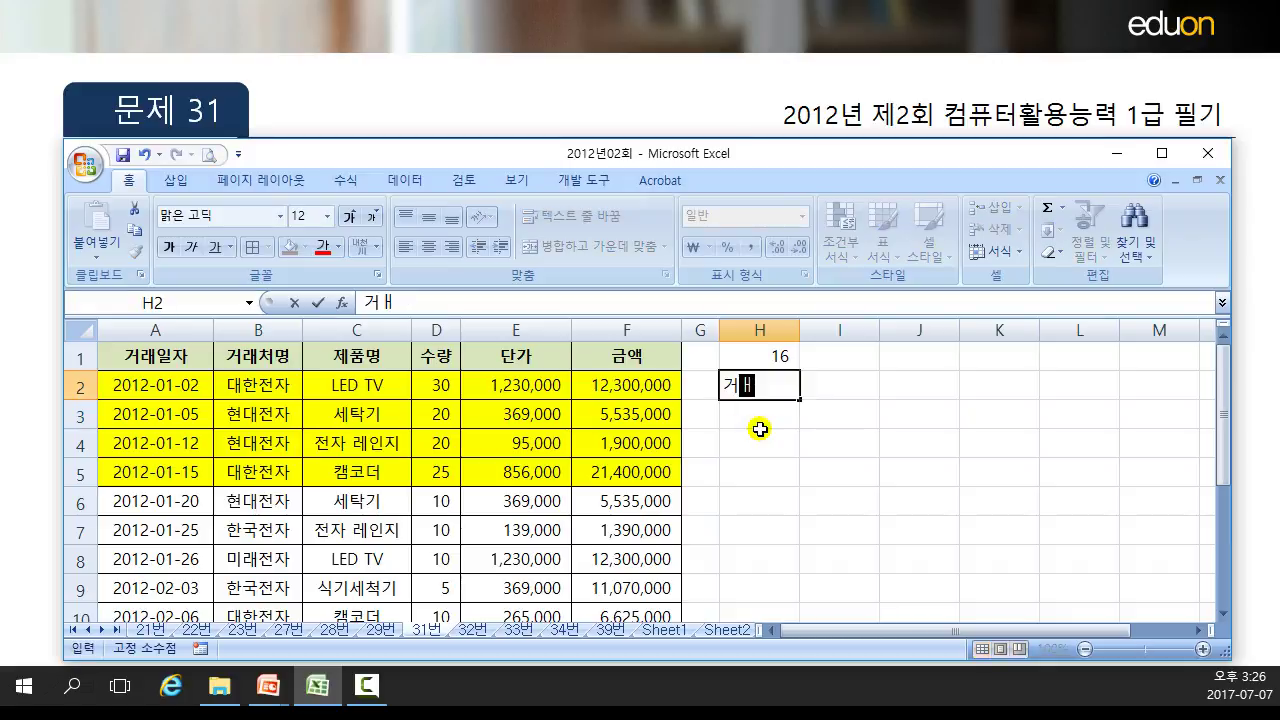
text(ㅐㅇㅜ)
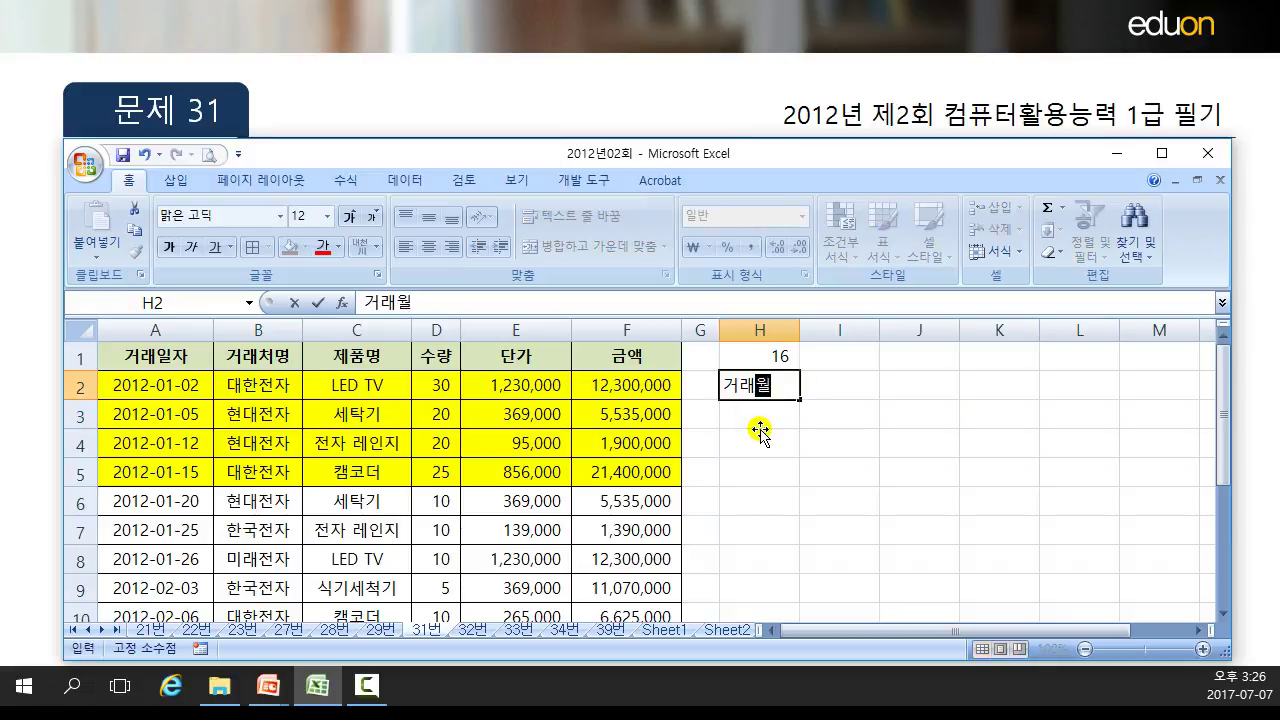
text(ㄹ)
key(Return)
- Enter the criteria formula =MONTH(A2)=1 in cell H3, below the 거래월 heading
text(=)
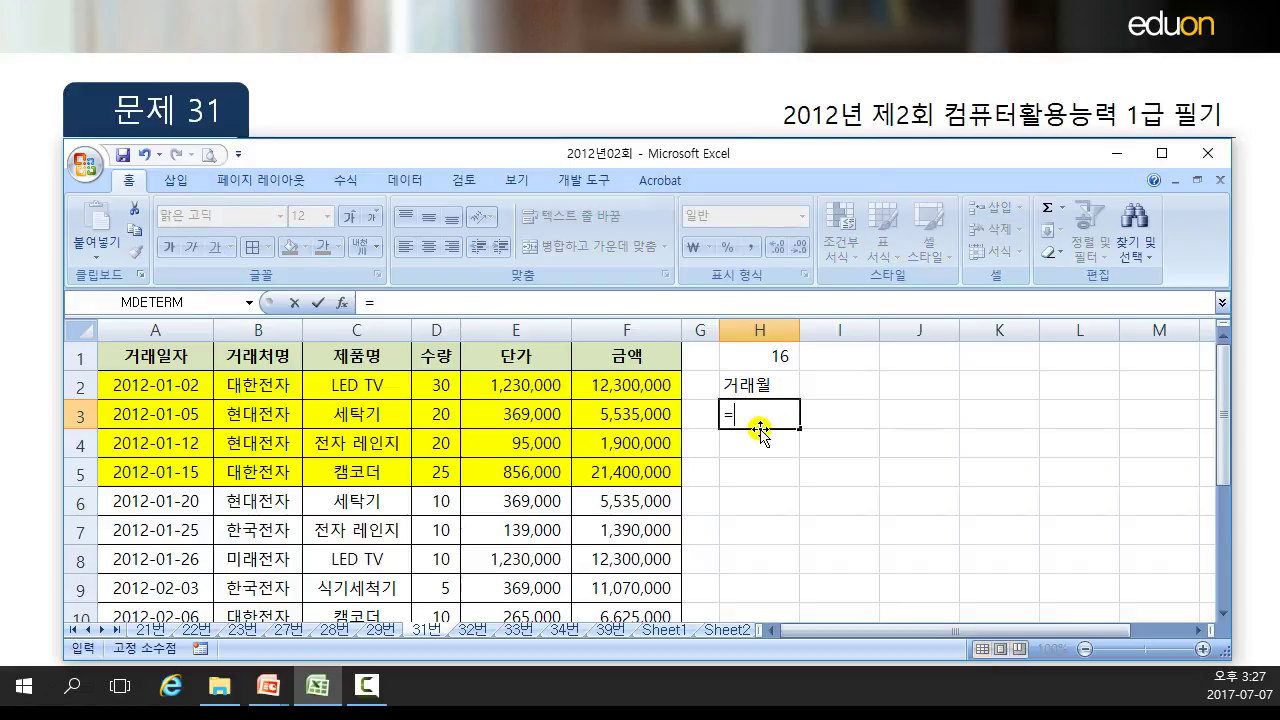
text(mon)
key(Tab)
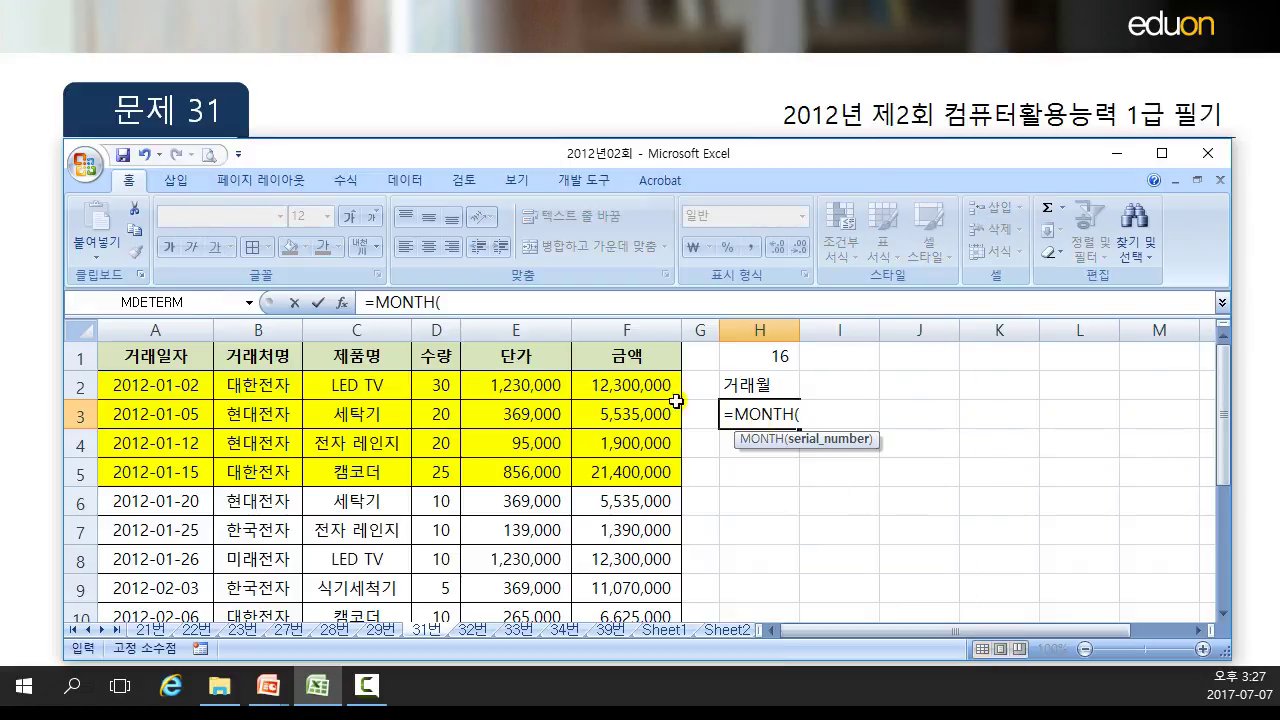
click(190, 386)
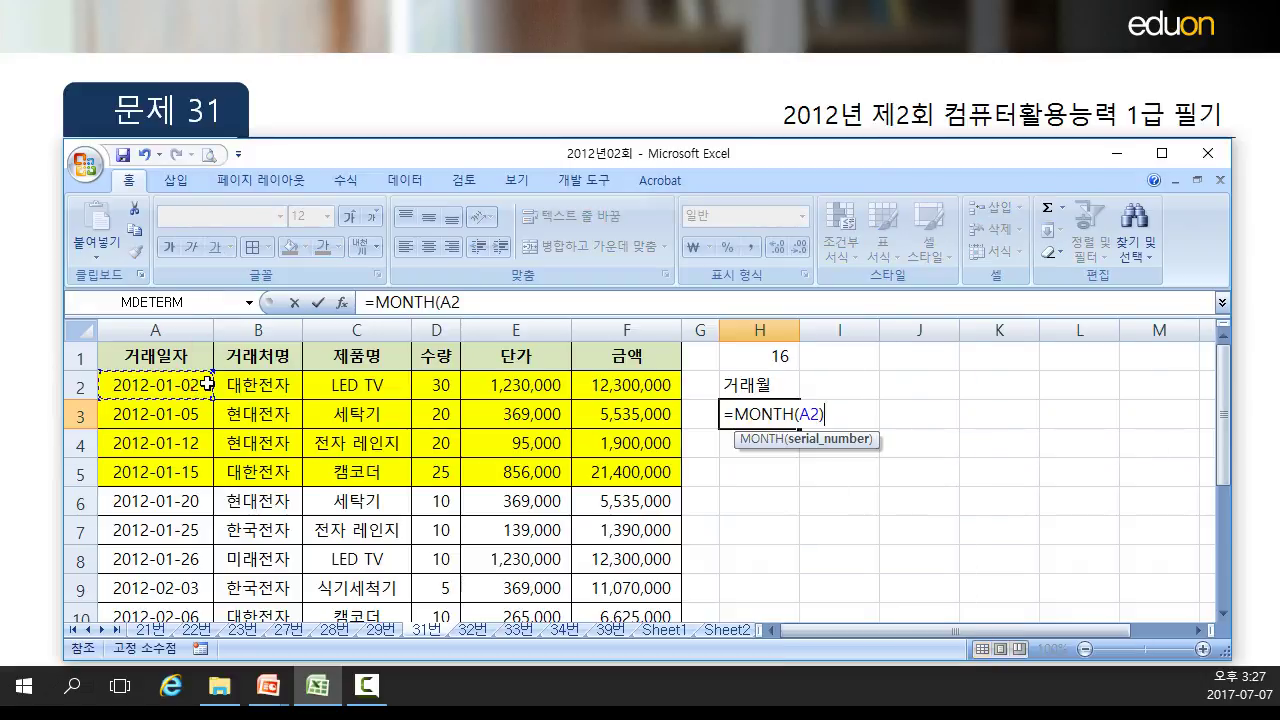
text()=1)
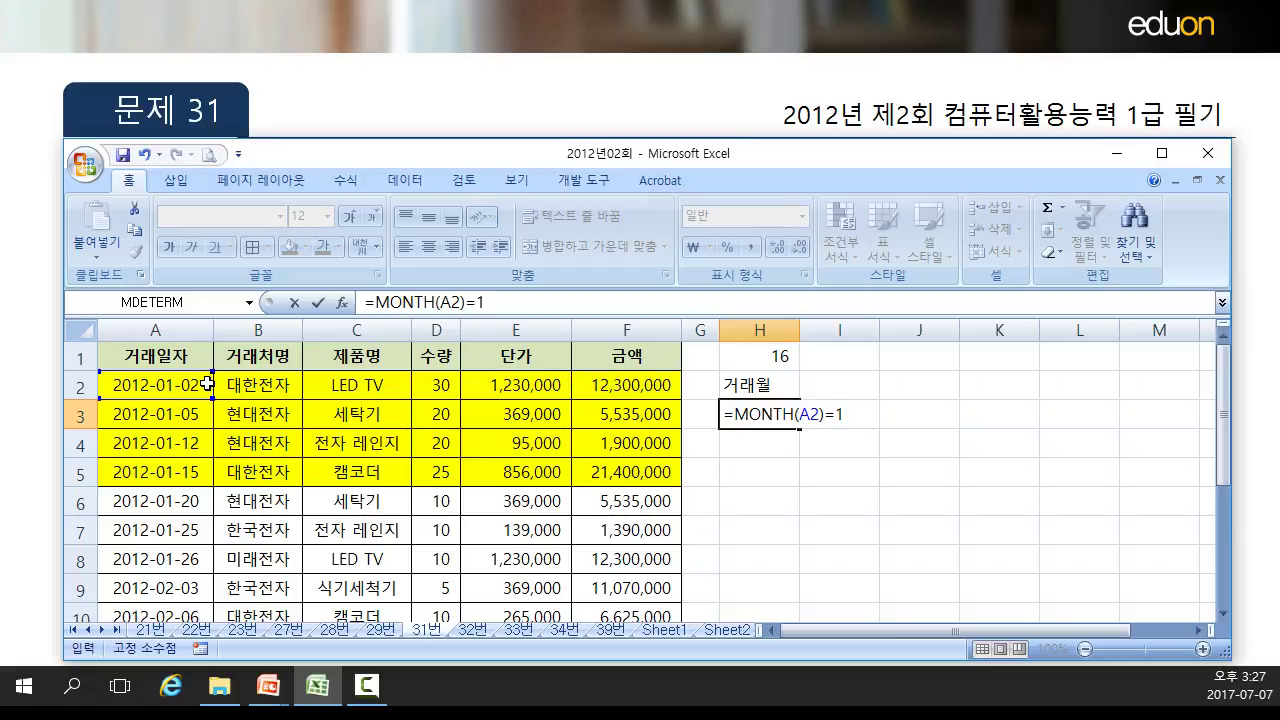
key(Return)
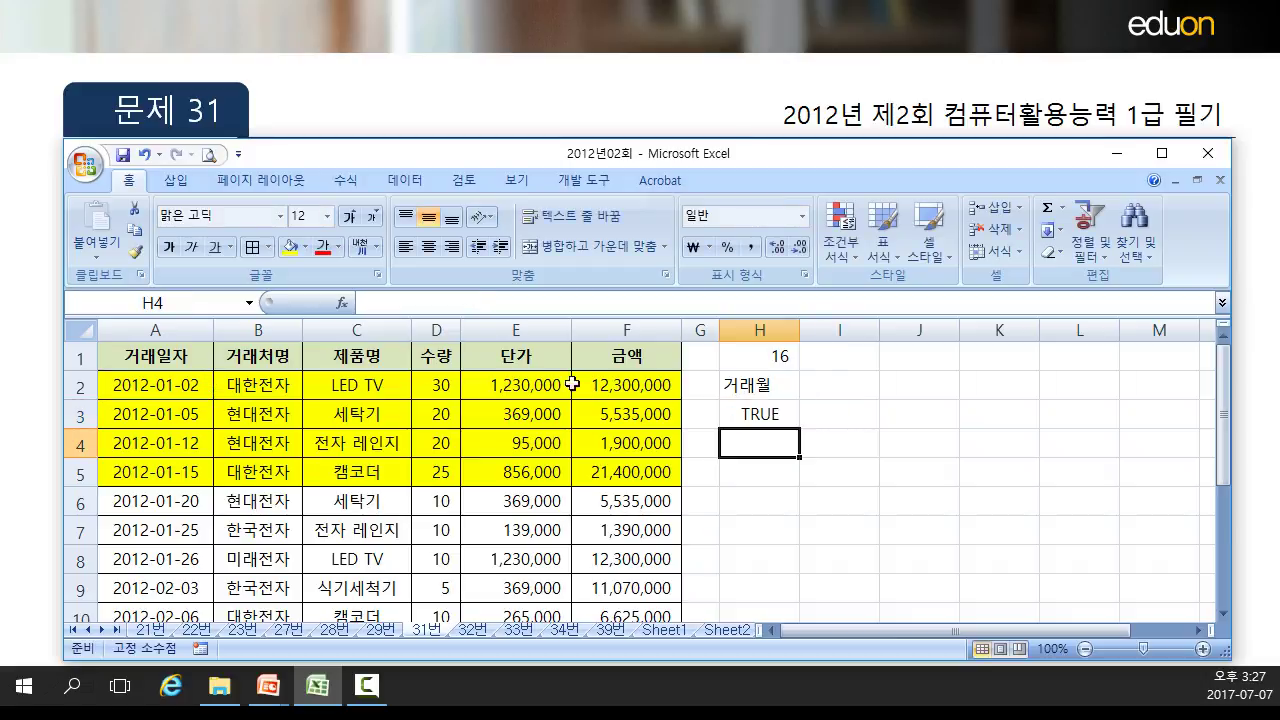
- Examine the month criteria formula in H3 and the cell it refers to, leaving the formula as it is
click(780, 418)
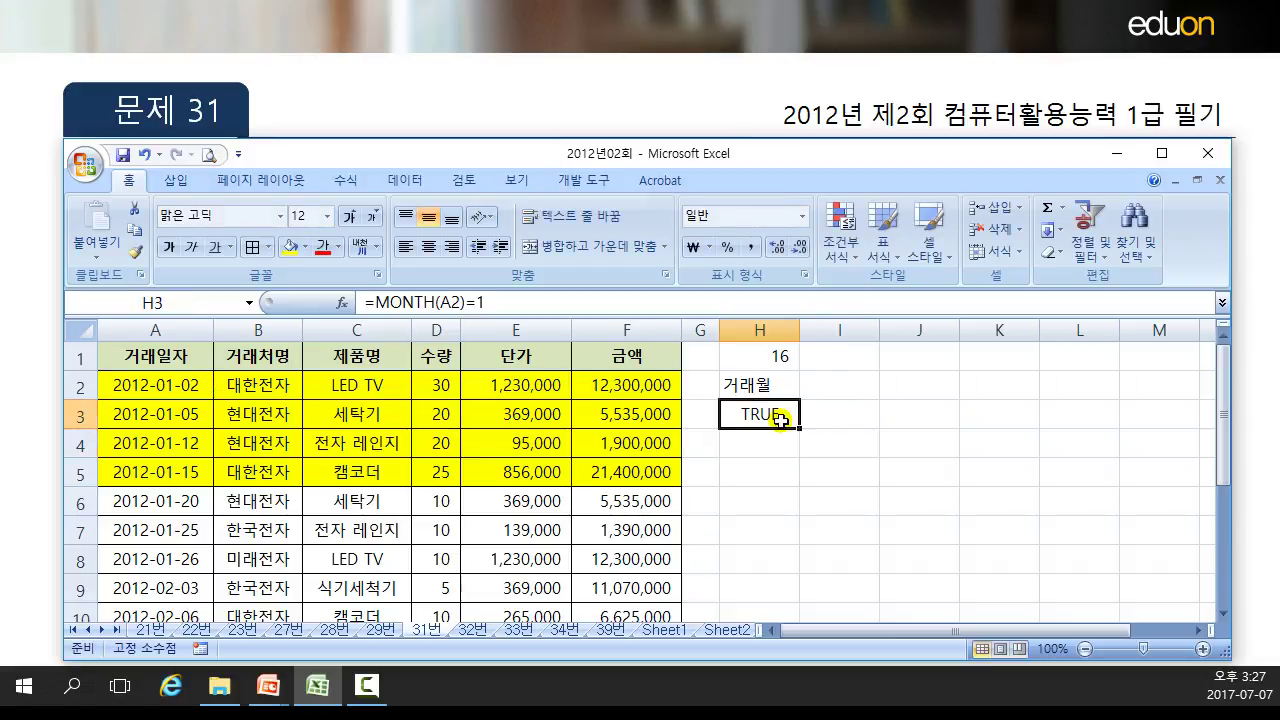
click(449, 302)
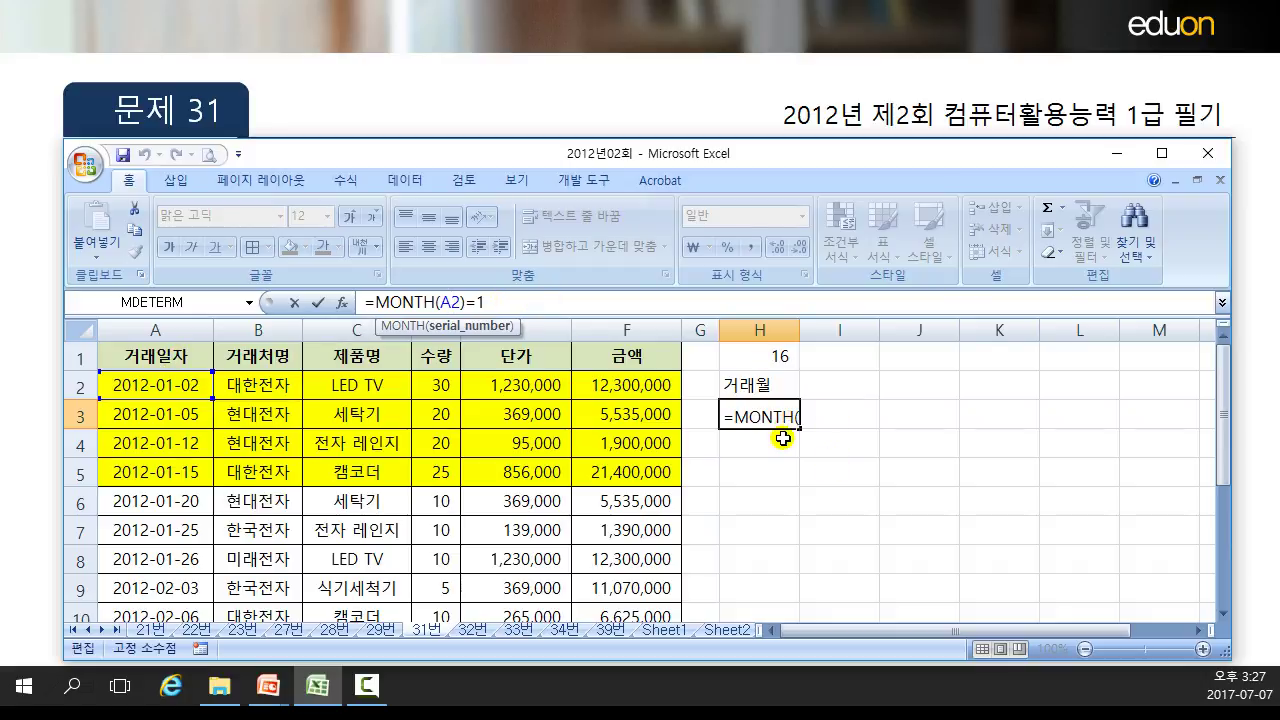
key(Return)
click(760, 415)
click(447, 300)
key(Return)
- Change the date in A2 to 2012-02-02 and check how the criteria formula in H3 responds
click(186, 390)
double_click(170, 393)
key(BackSpace)
text(2)
key(Return)
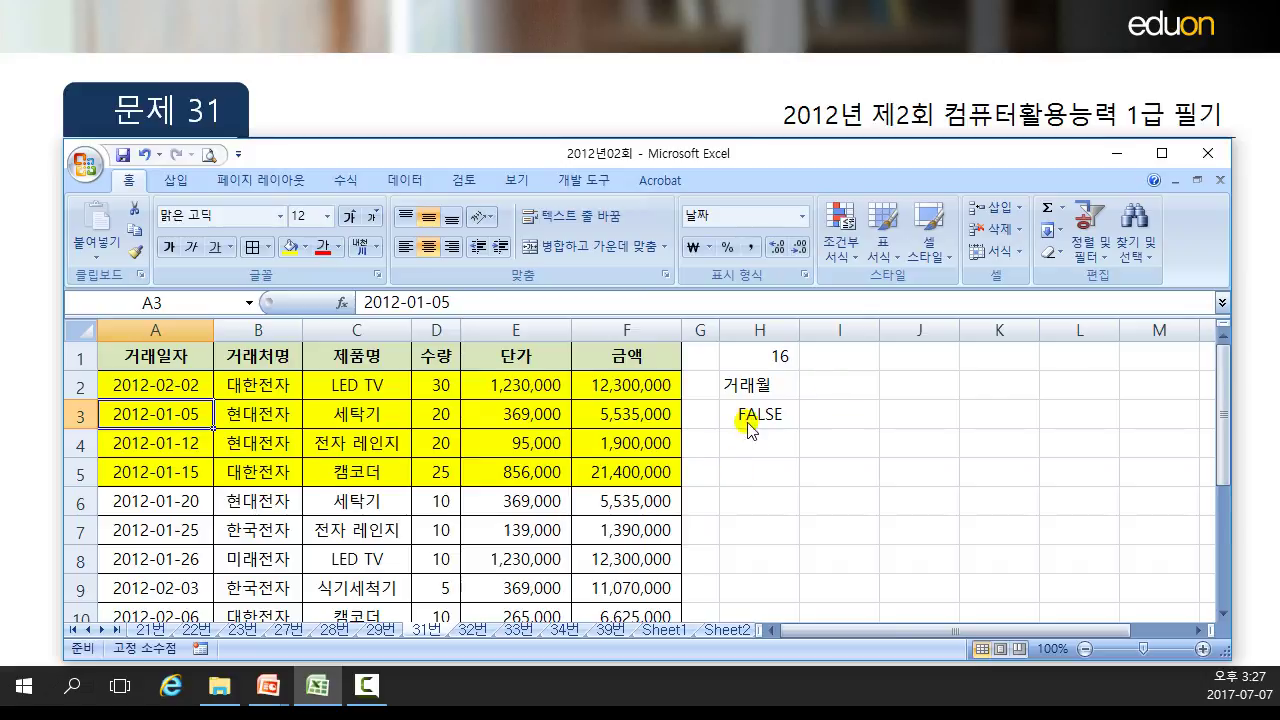
click(747, 420)
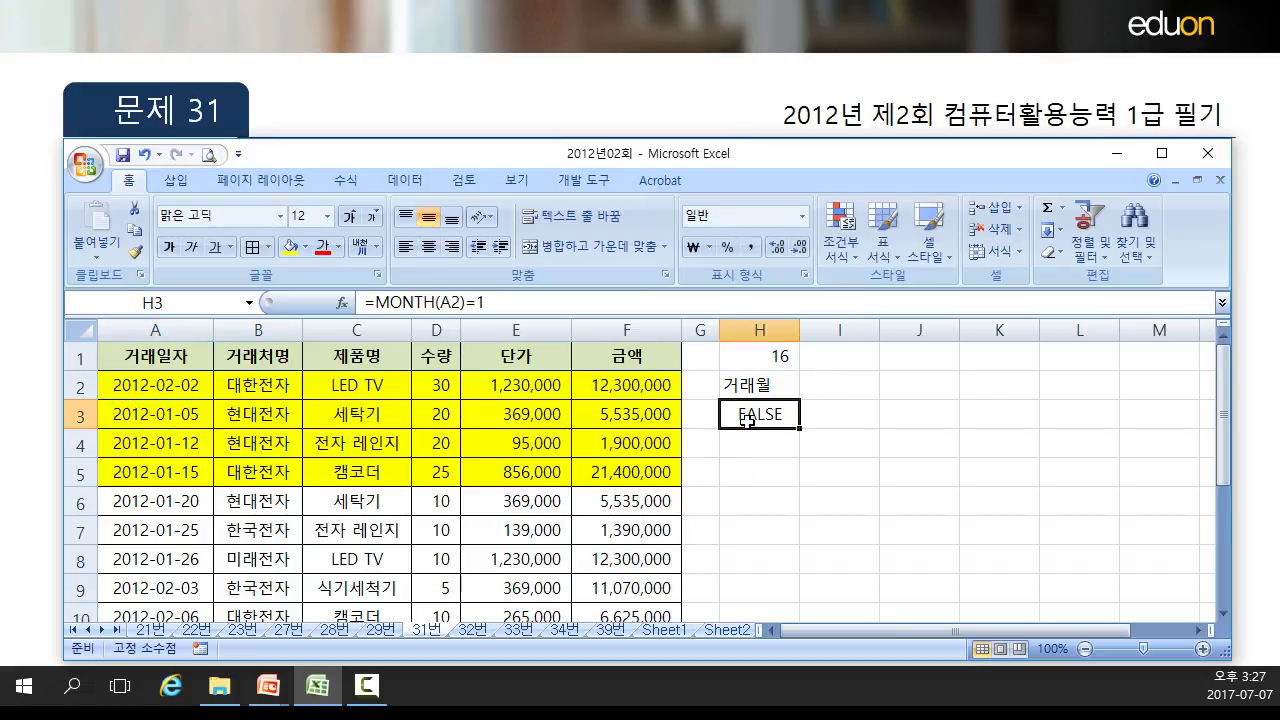
- Restore the date in A2 to 2012-01-02 and recheck the criteria formula in H3
double_click(169, 390)
key(BackSpace)
text(1)
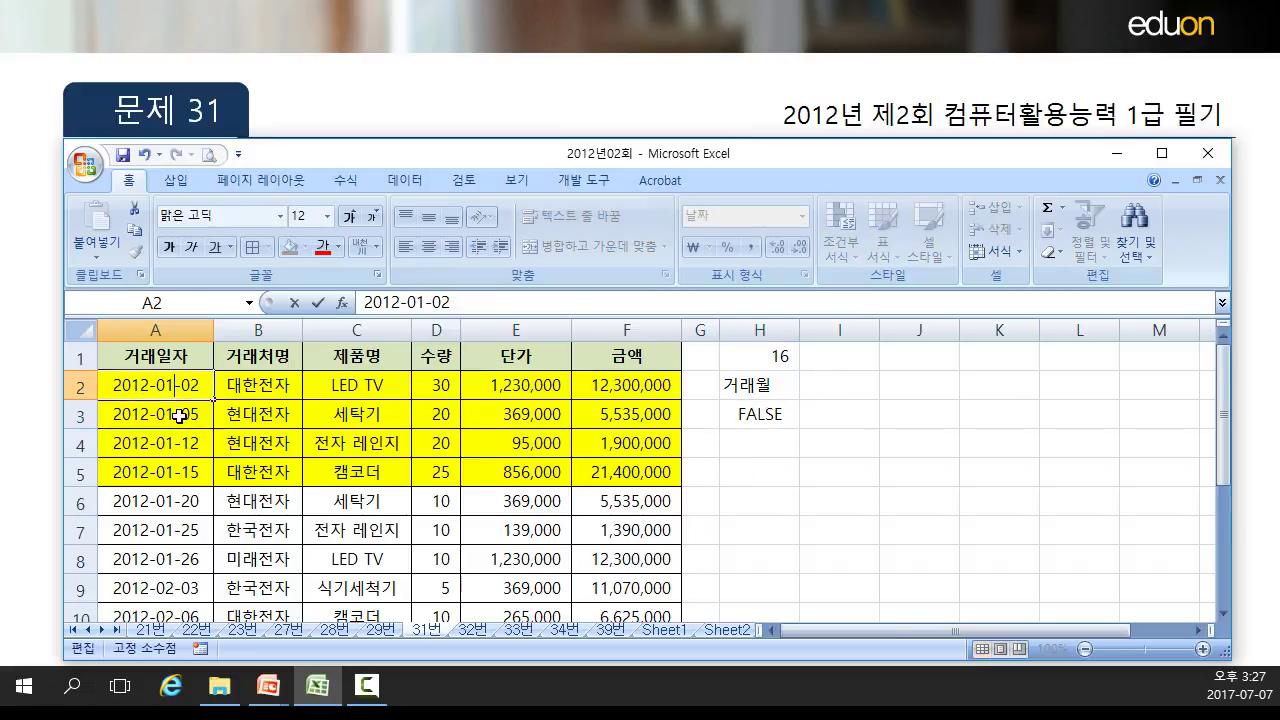
key(Return)
click(751, 420)
double_click(750, 416)
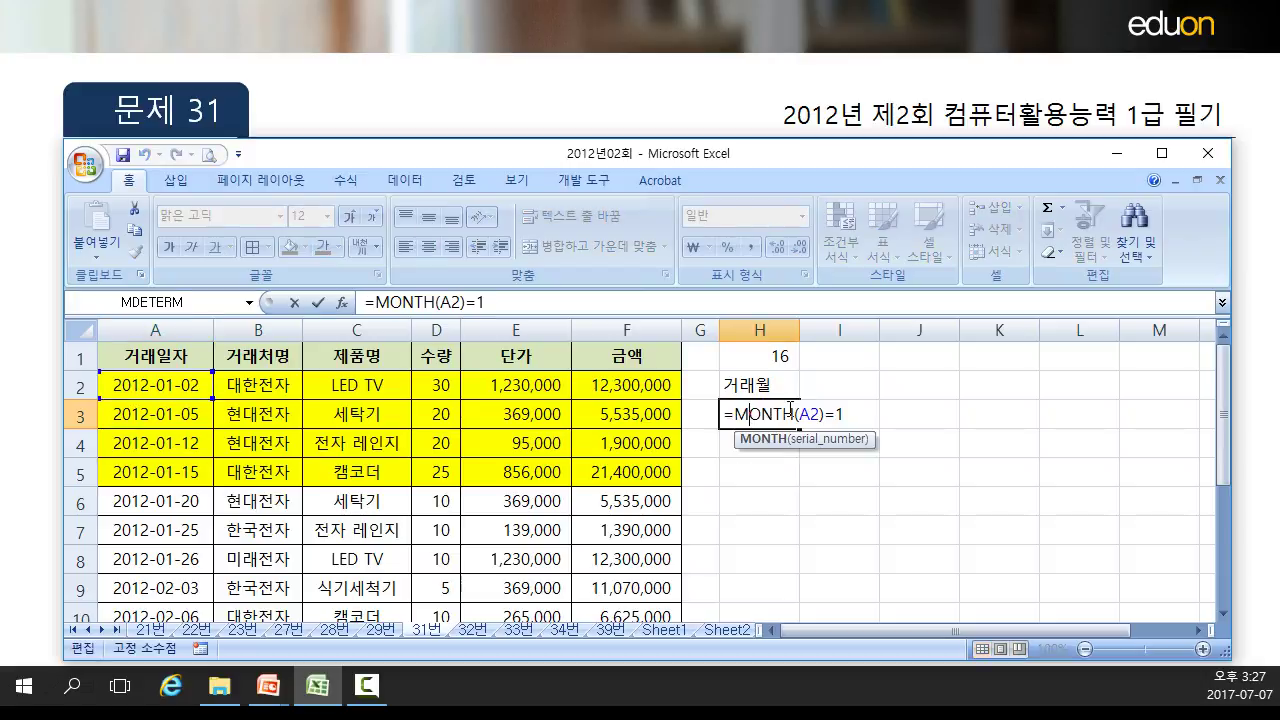
key(Return)
- Enter the criteria heading 평균 in cell I2, beside 거래월
click(847, 388)
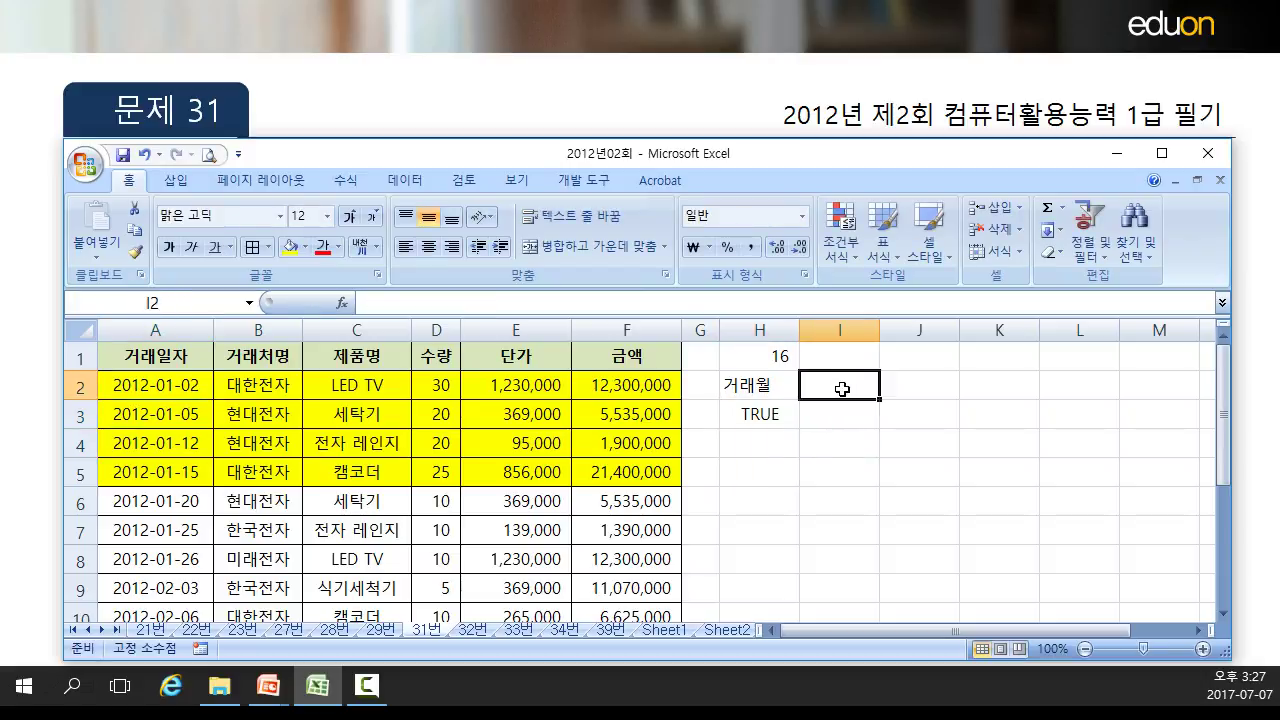
text(vudr)
key(BackSpace)
text(ㅍ)
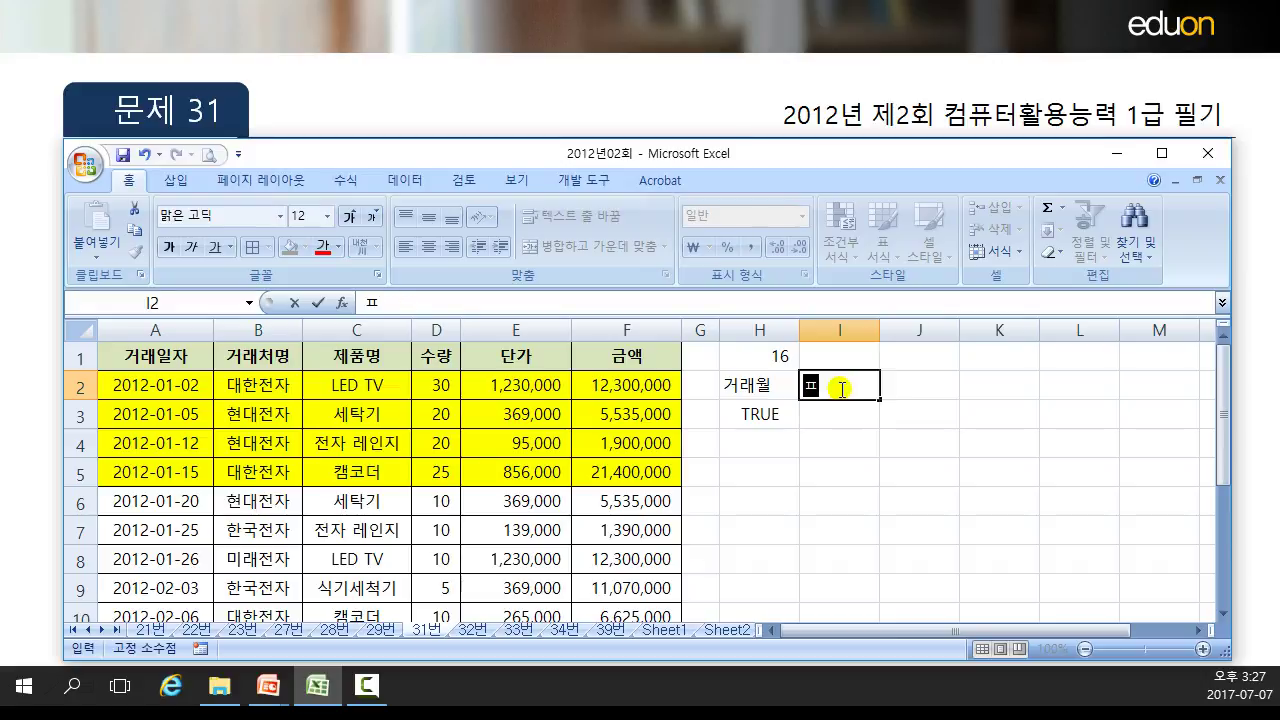
text(ㅕㅇㄱ균)
key(Return)
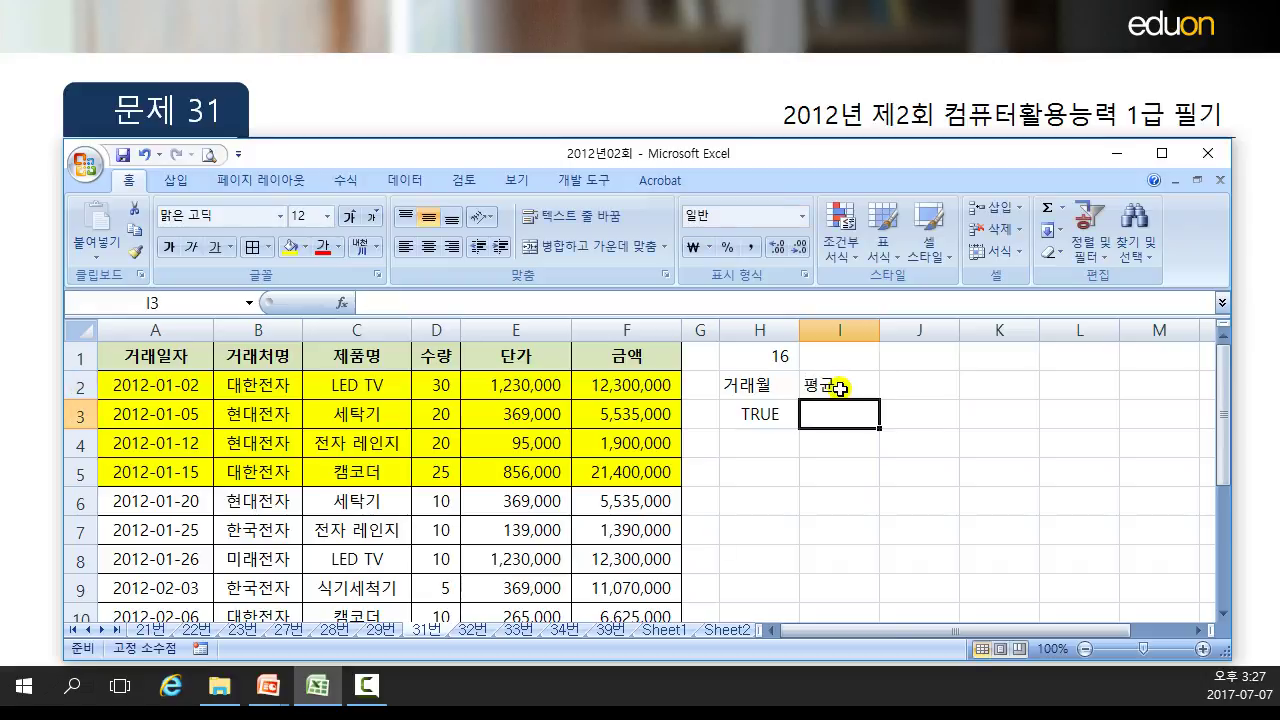
- Enter a criteria formula in I3 comparing D2 with the absolute-referenced quantity average: =D2>AVERAGE($D$2:$D$10)
text(=)
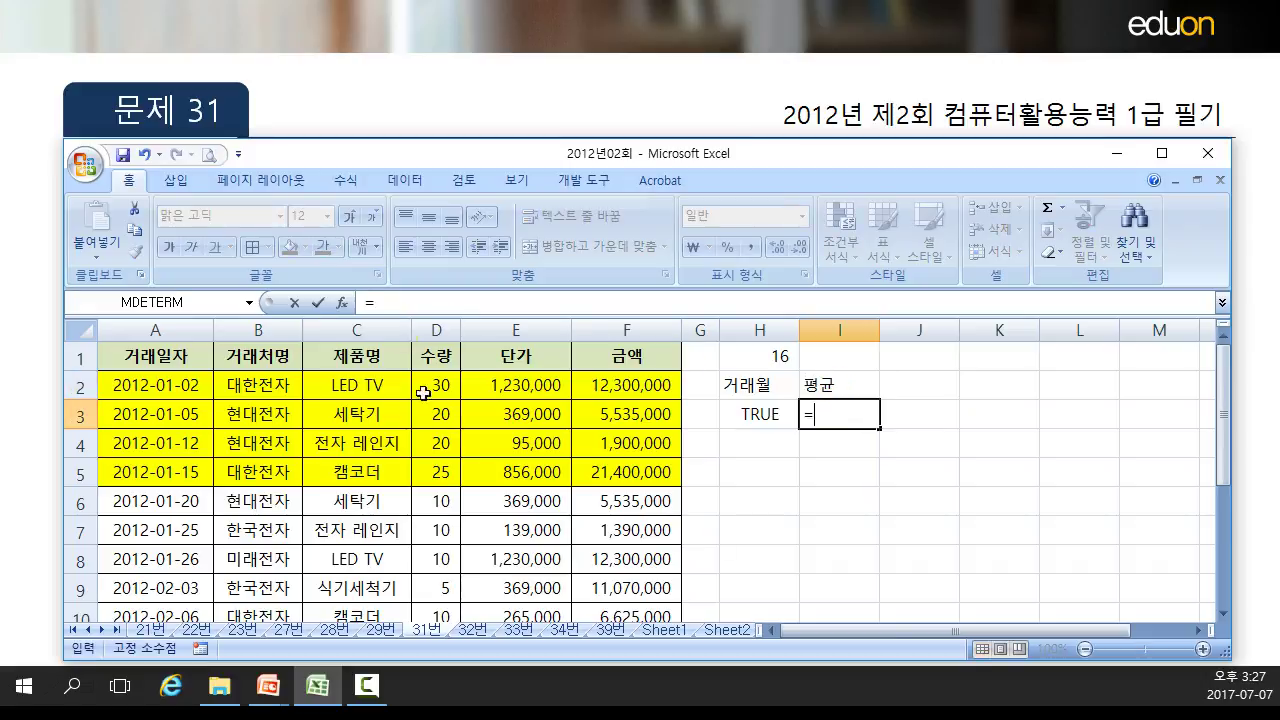
click(447, 380)
text(>av)
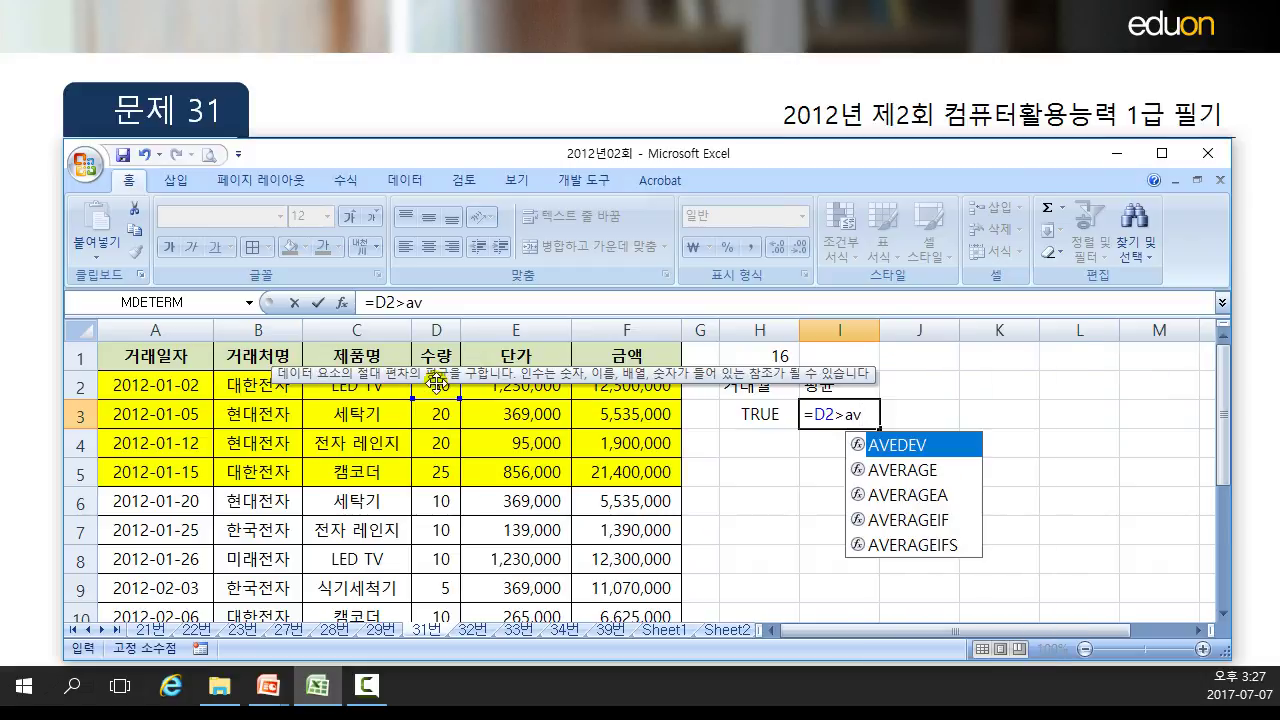
key(Down)
key(Tab)
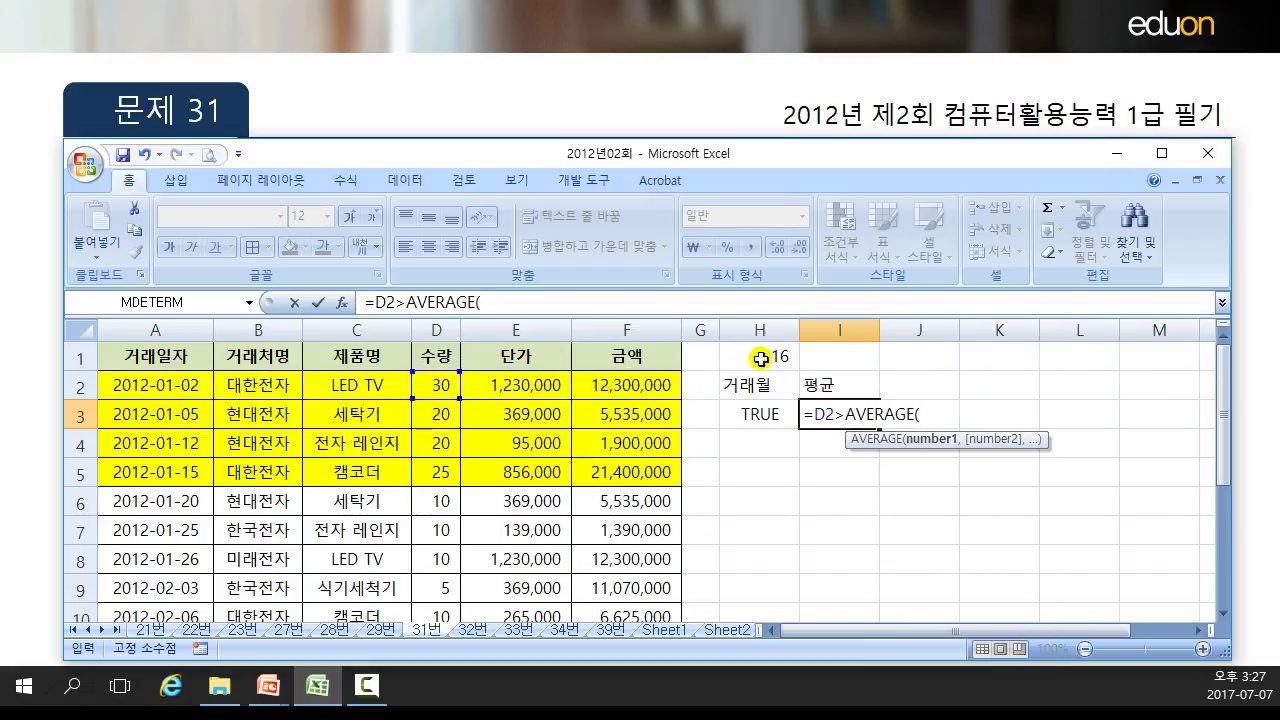
drag(435, 386, 428, 560)
scroll(429, 560, up, 1)
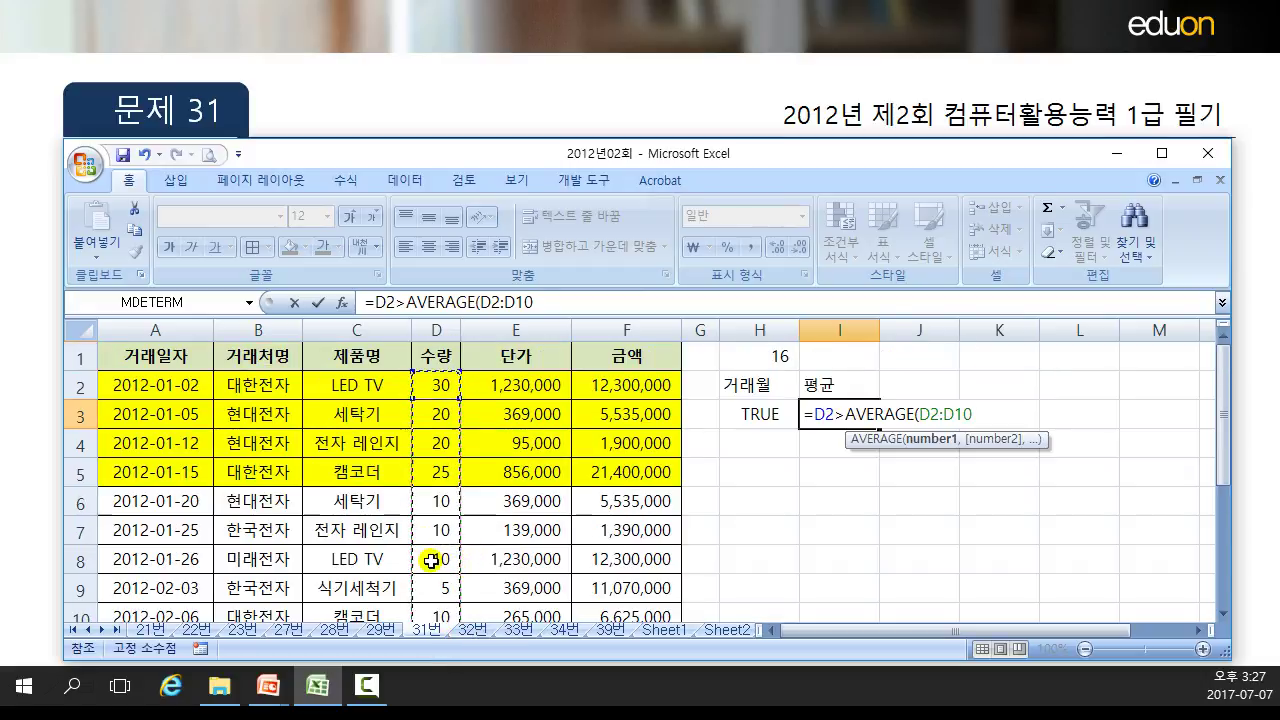
key(F4)
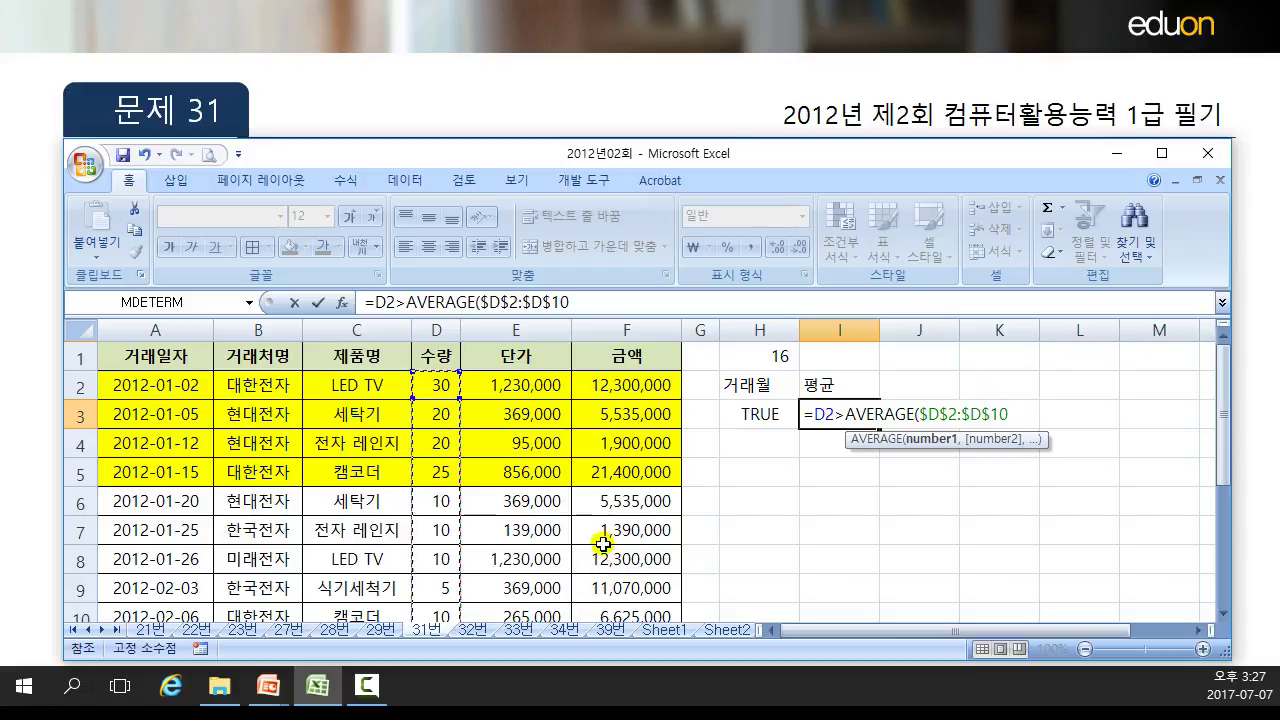
key(Return)
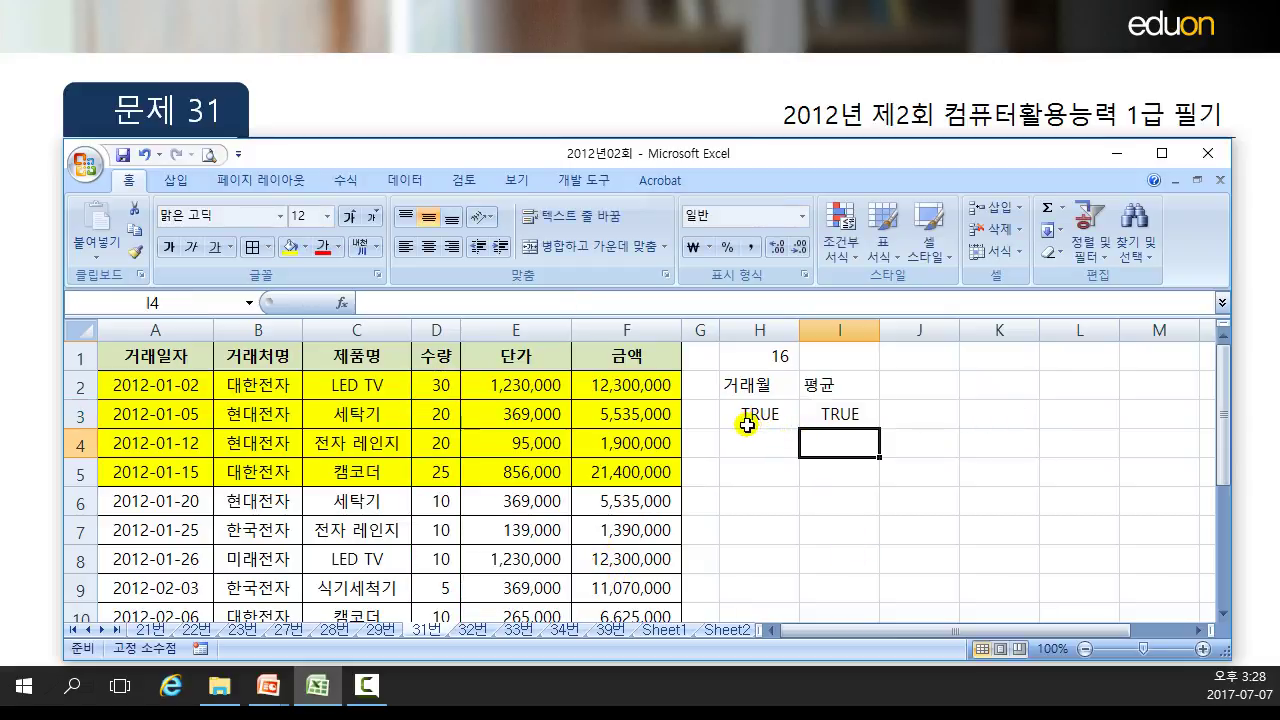
- Apply an Advanced Filter to A1:F10 using criteria range H2:I3, copying the results to another location starting at H4
click(306, 443)
click(405, 180)
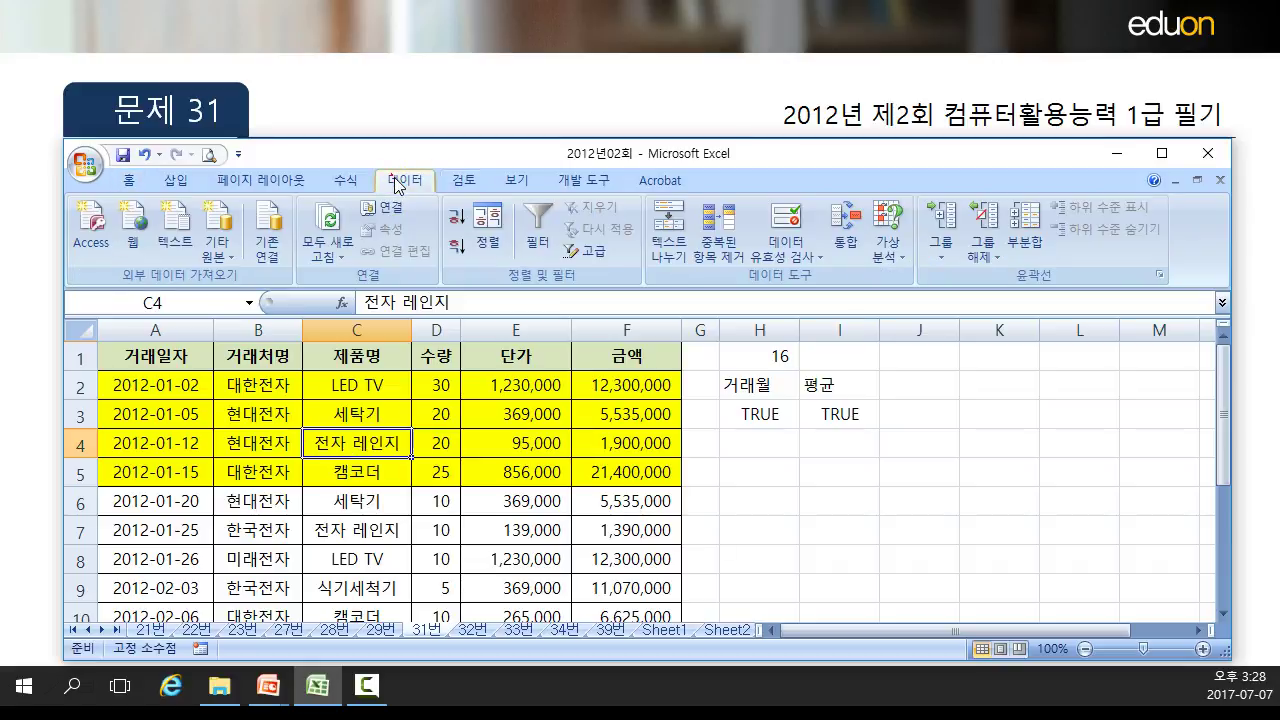
click(602, 247)
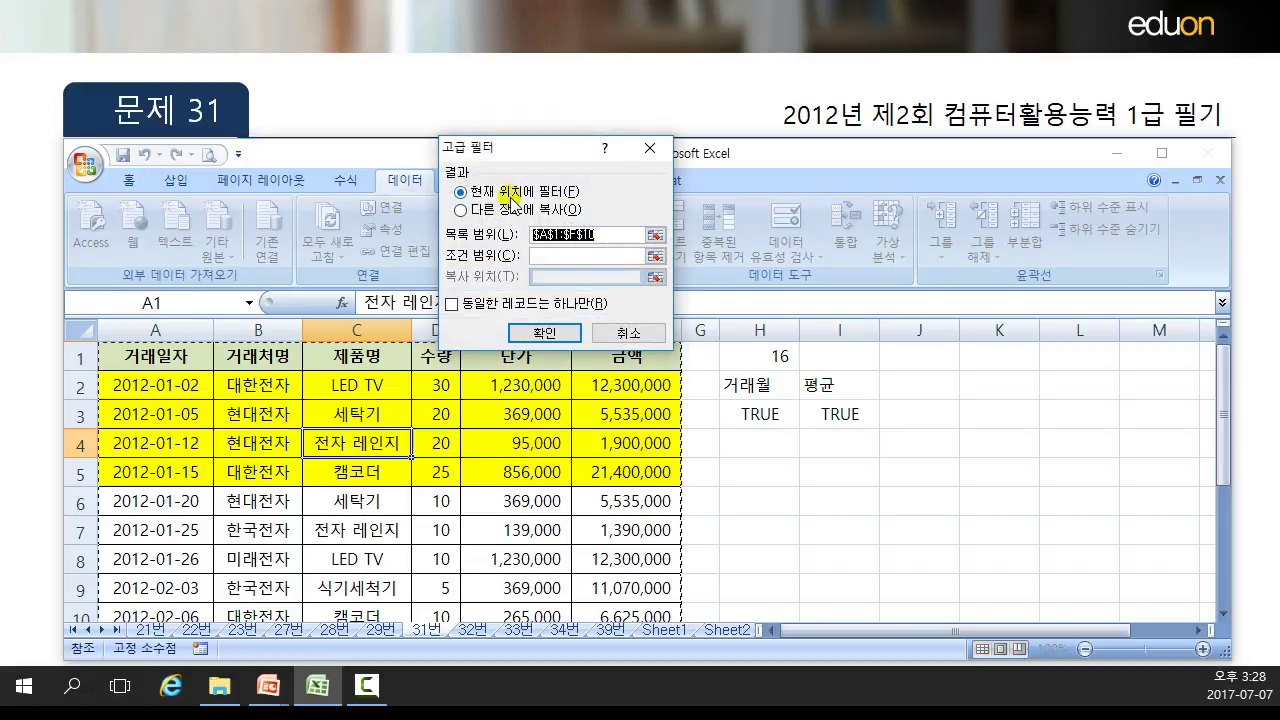
click(499, 214)
click(605, 238)
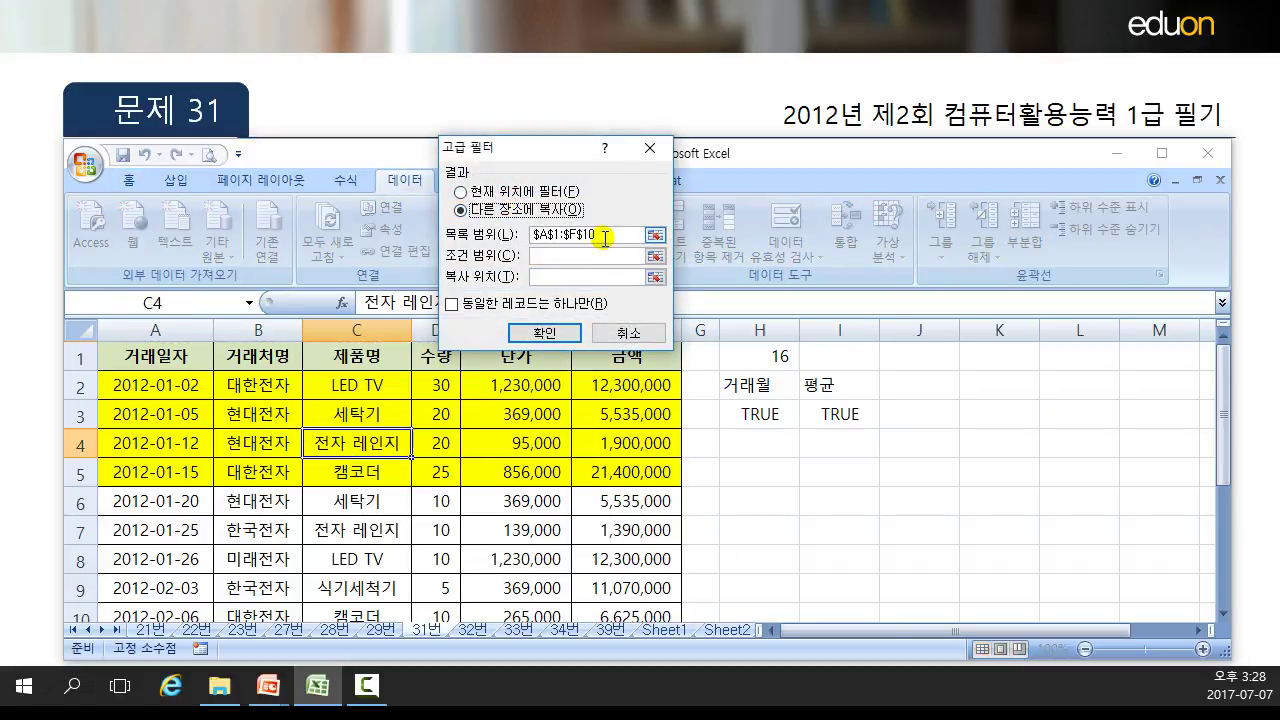
click(555, 256)
drag(760, 386, 840, 415)
click(540, 277)
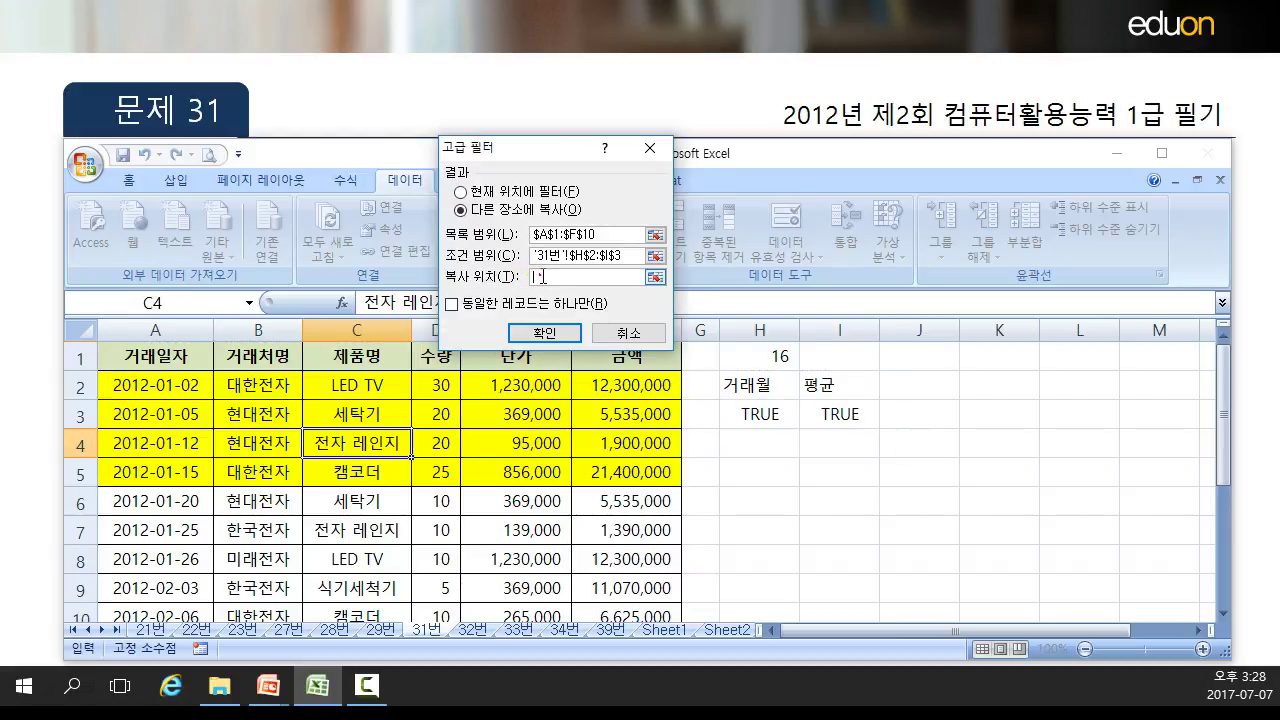
click(755, 440)
click(544, 332)
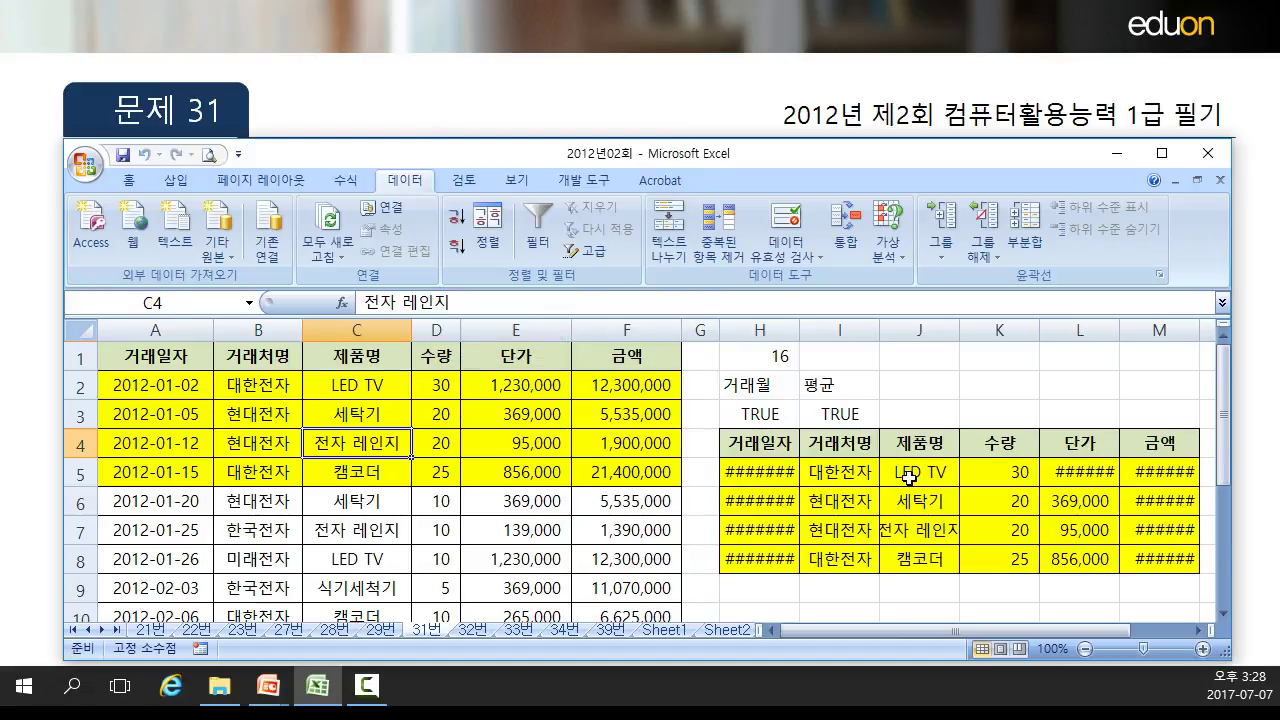
- Check the product names in the extracted records J5:J8 and review the average criteria formula in I3
click(909, 478)
click(909, 505)
click(914, 532)
click(914, 556)
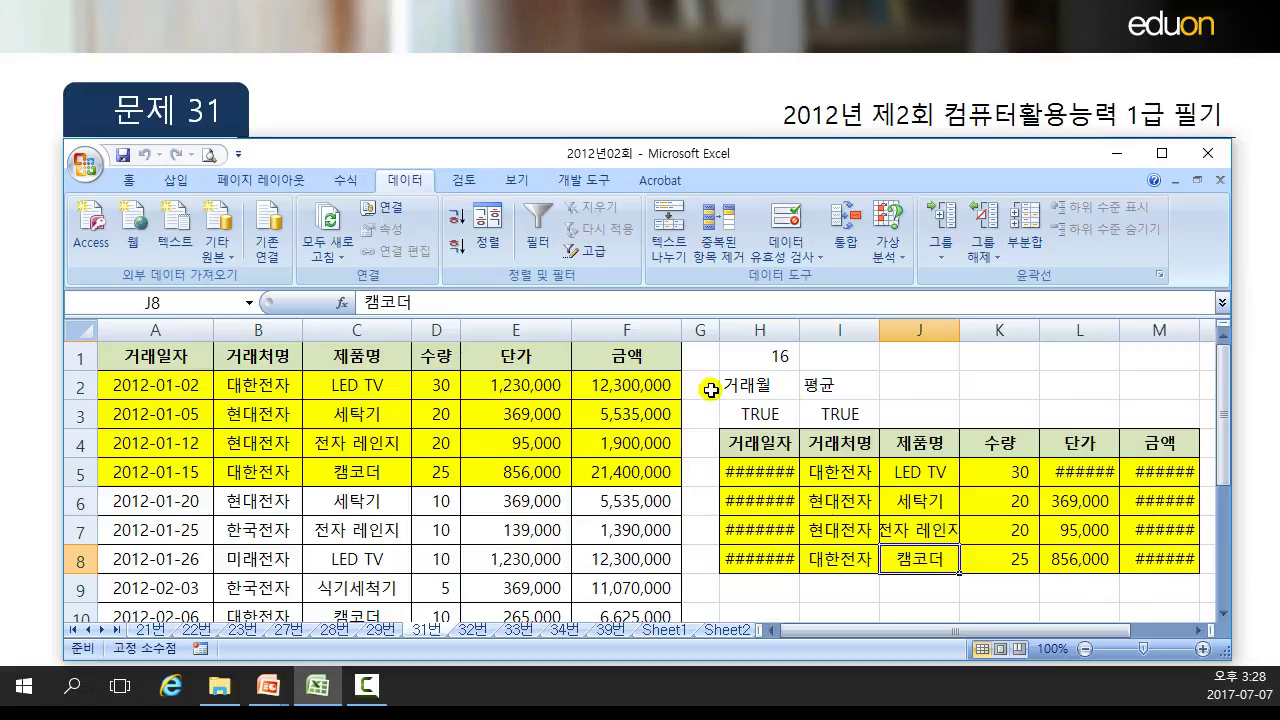
double_click(822, 414)
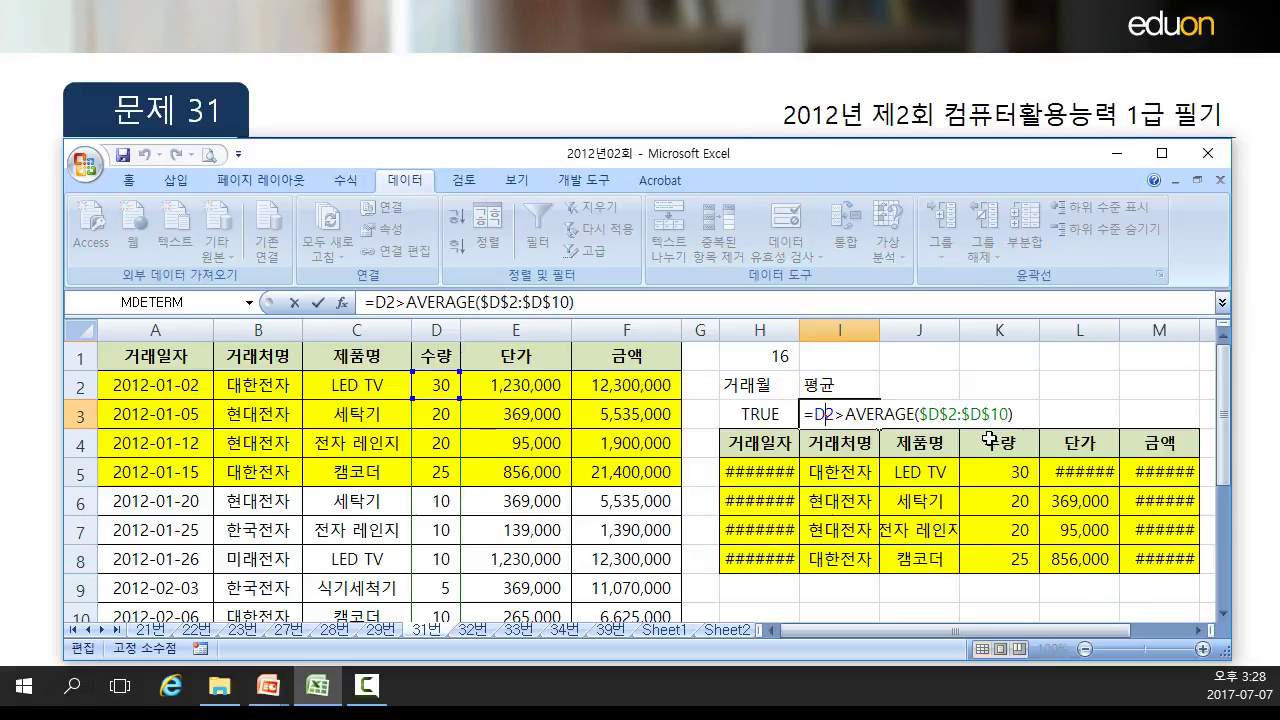
key(Return)
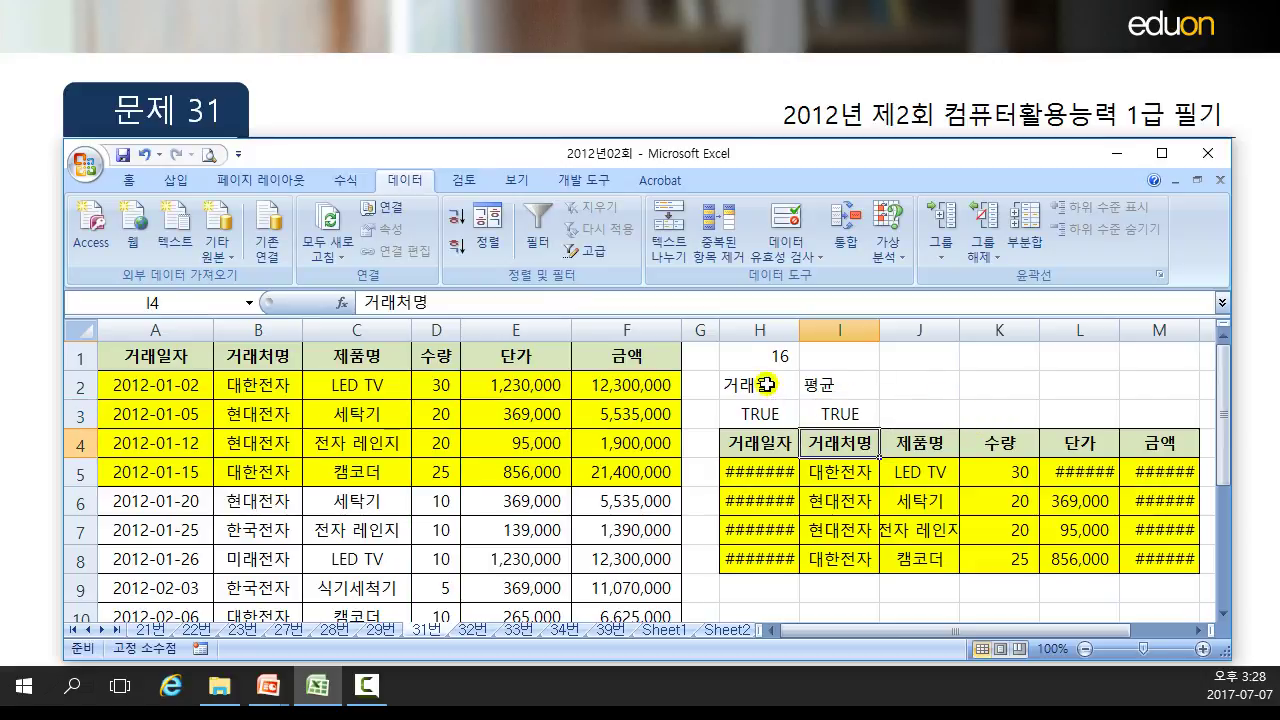
- Enter the criteria heading 거래월 in cell H10, below the extracted records
scroll(760, 396, down, 1)
click(779, 526)
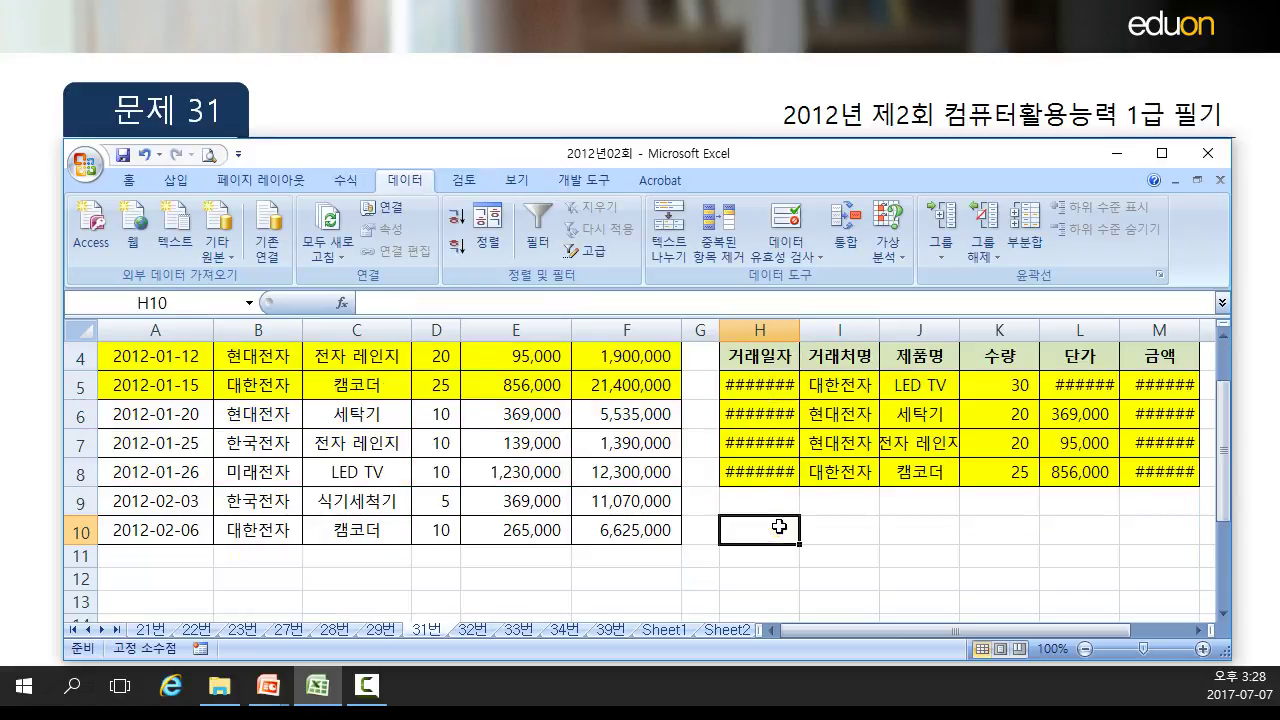
text(r)
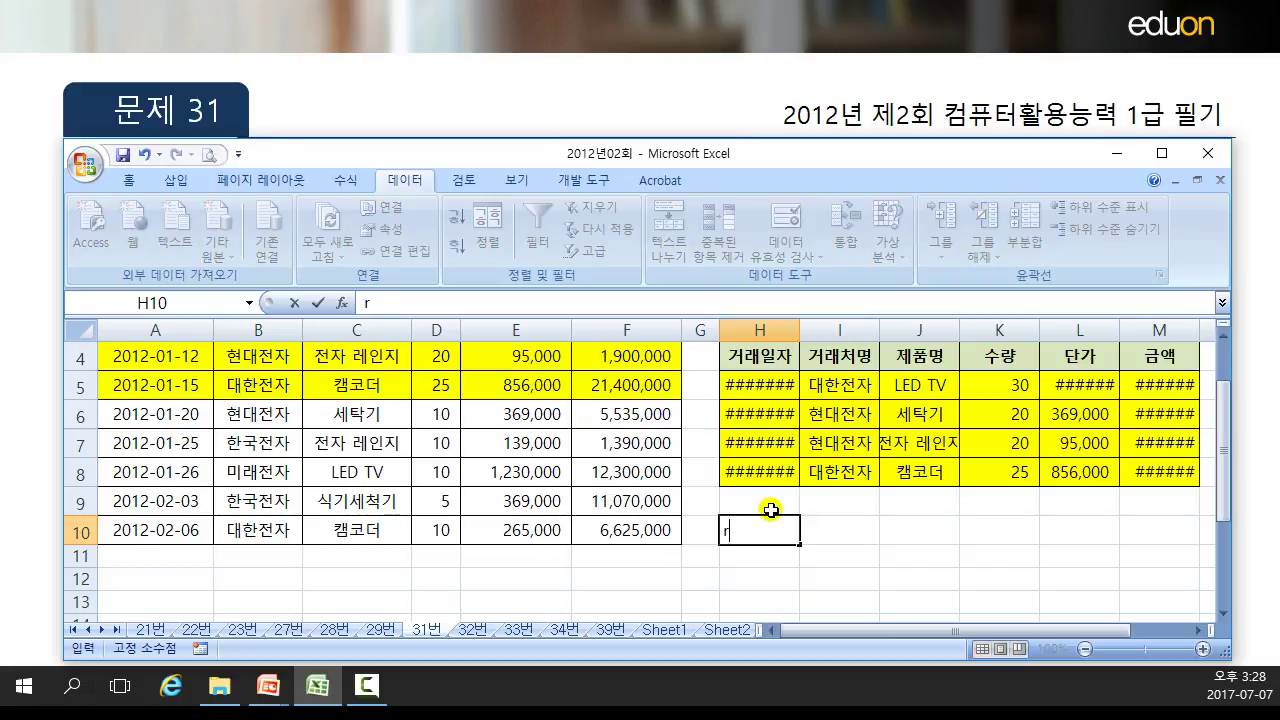
text(래월)
key(Return)
- Enter the January criteria formula =MONTH(A2)=1 in cell H11
text(=)
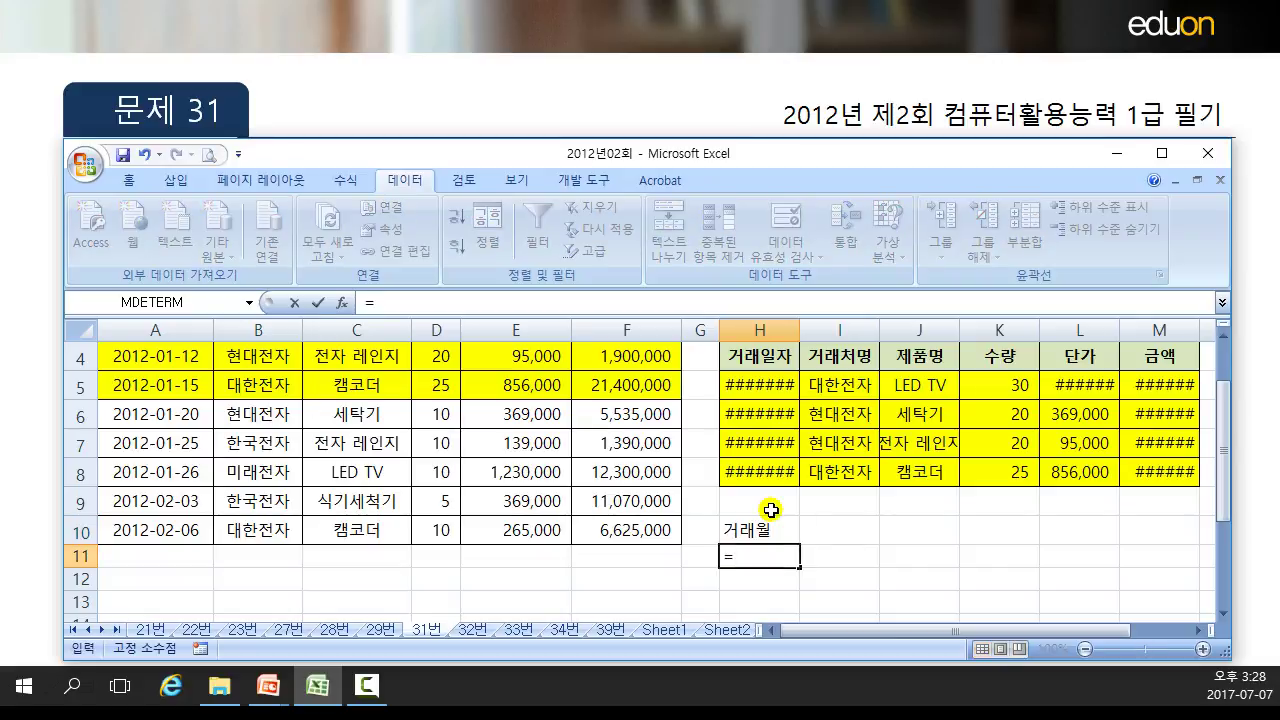
text(mon)
key(Tab)
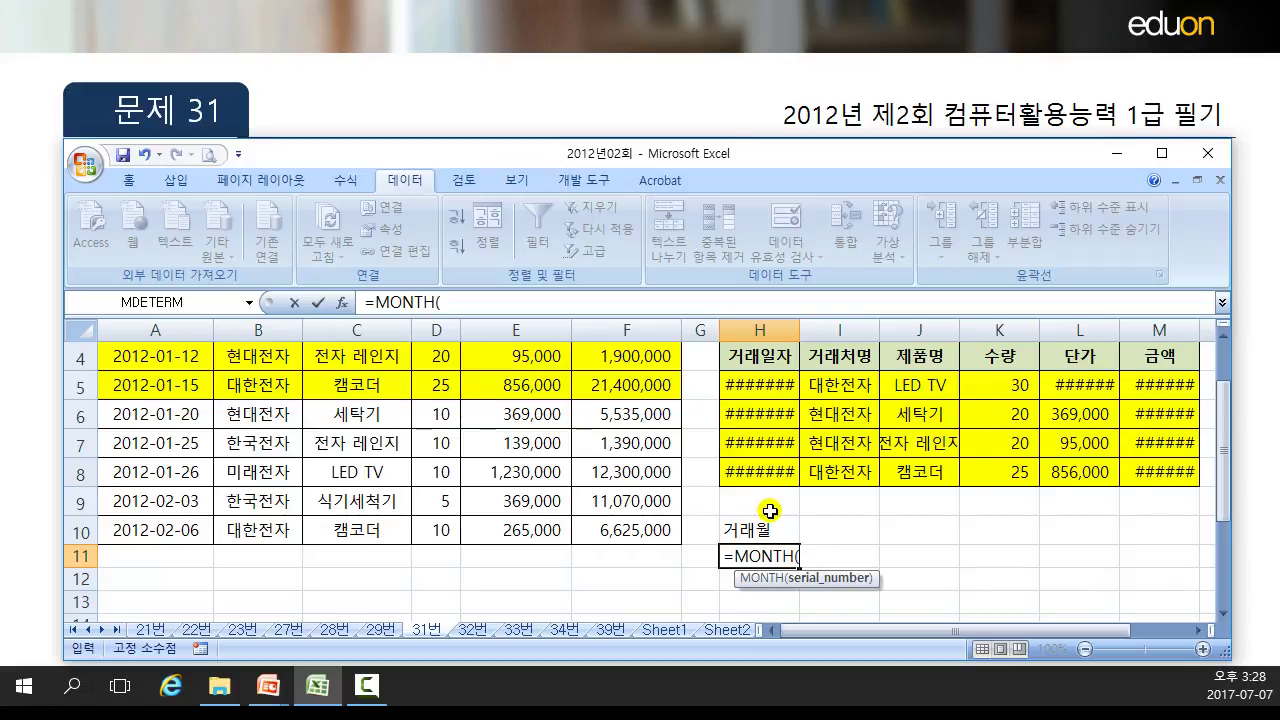
scroll(352, 481, up, 1)
click(155, 394)
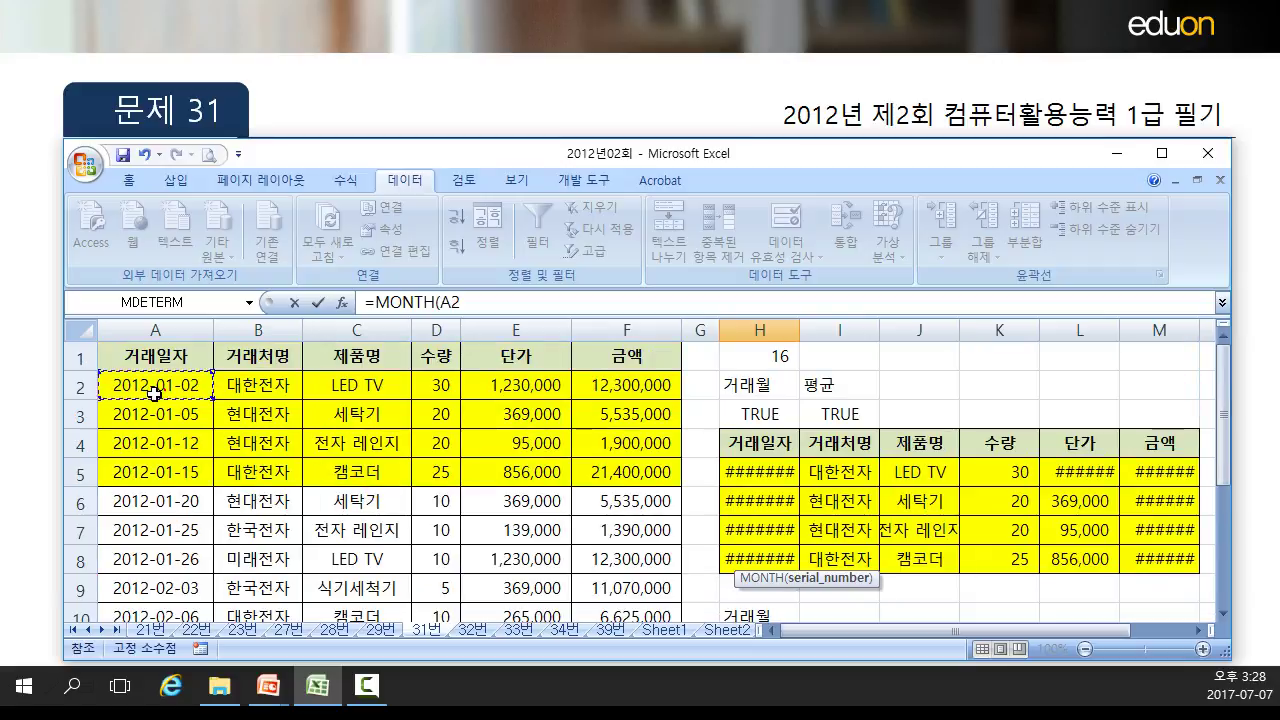
text()=1)
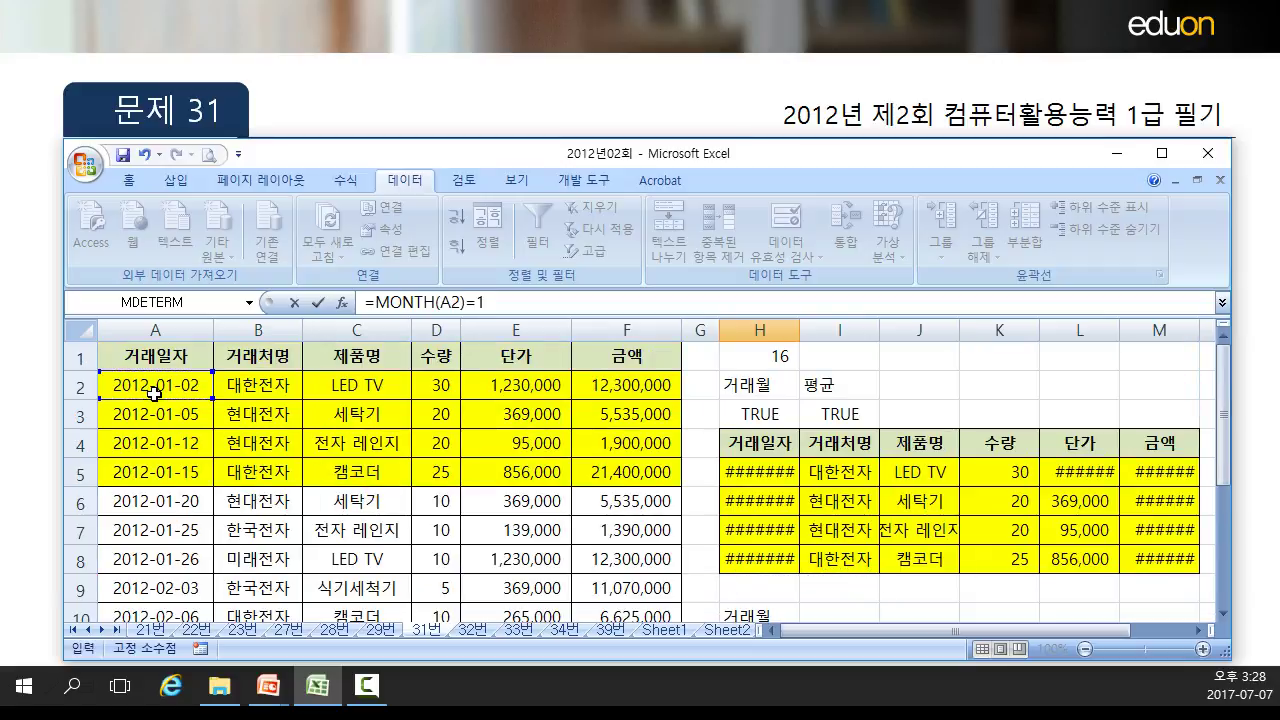
key(Return)
- Enter the criteria heading 평균 in cell I10, beside the second 거래월 heading
key(Up)
key(Right)
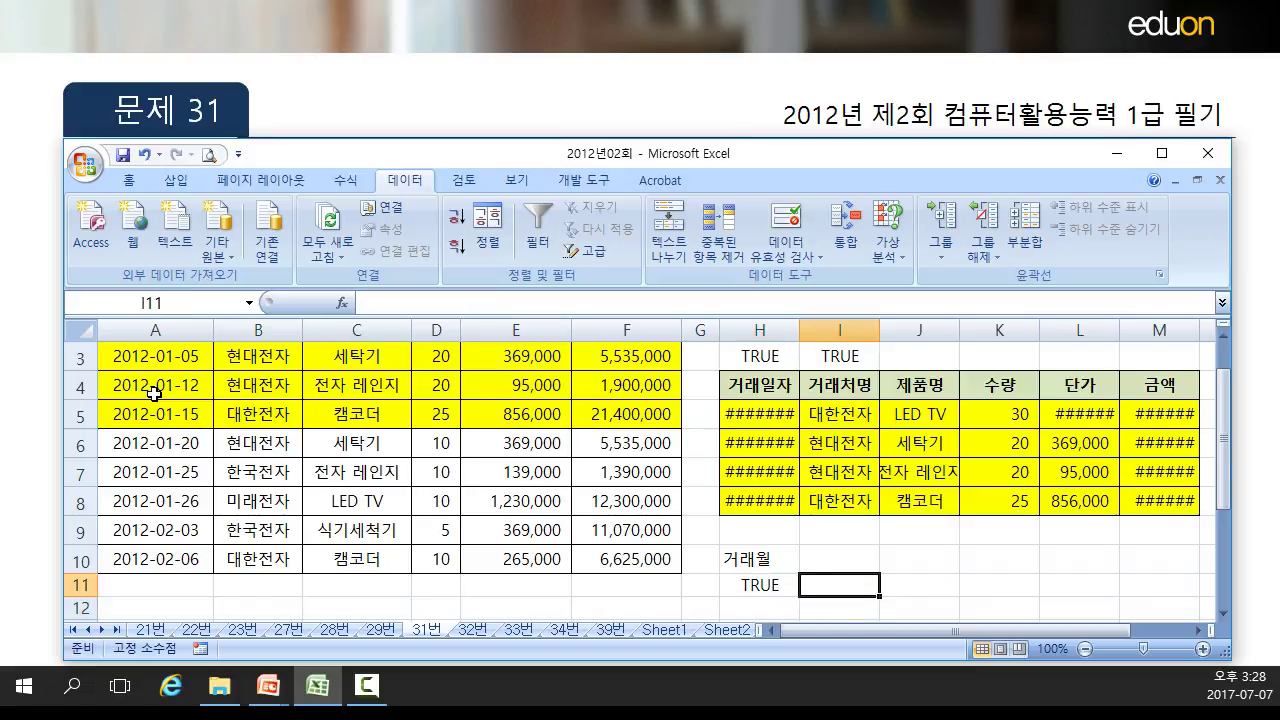
key(Up)
text(vudrb)
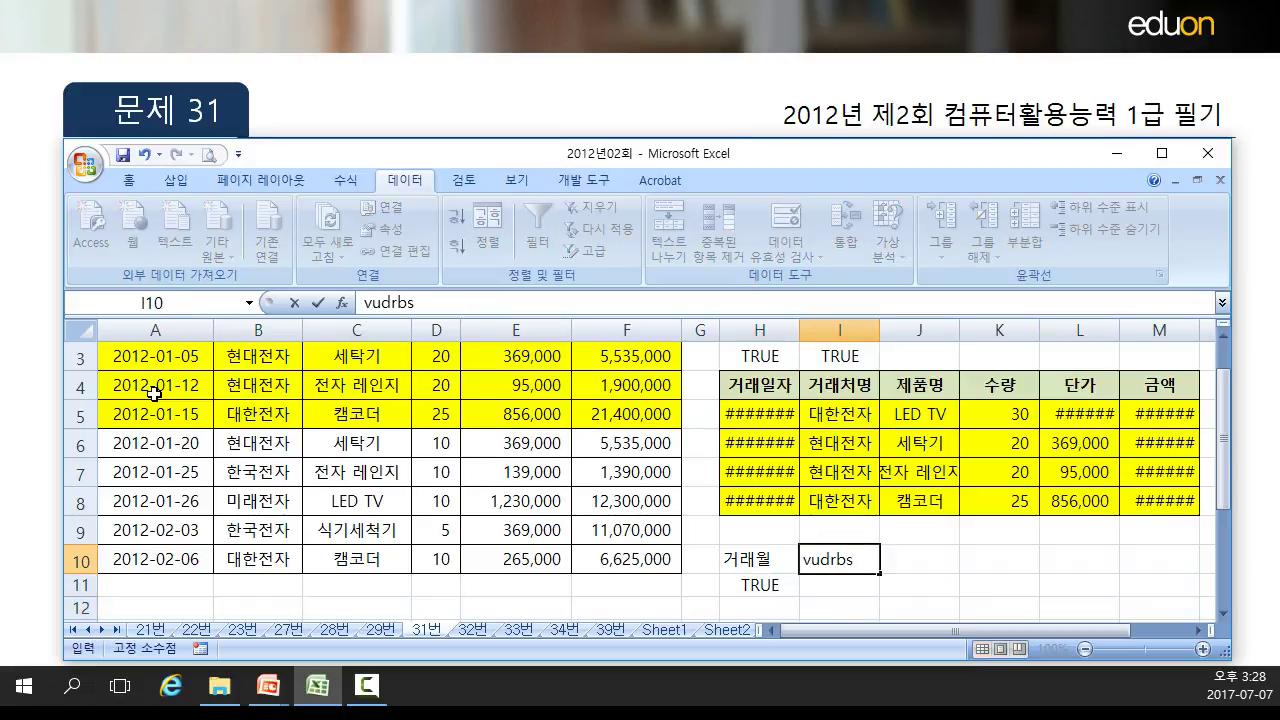
key(Return)
- Enter =D2>AVERAGE(D2:D10) in I11, keeping the average range relative, and review the formula
text(=)
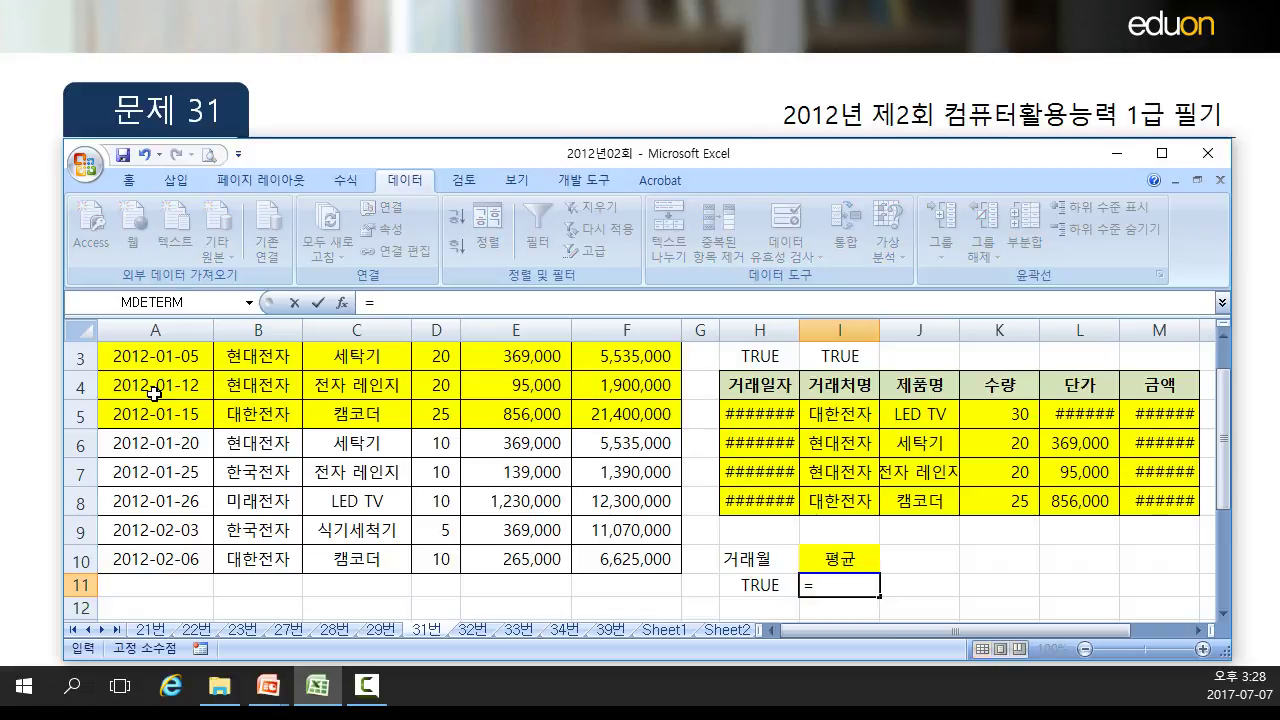
scroll(234, 416, up, 1)
click(435, 390)
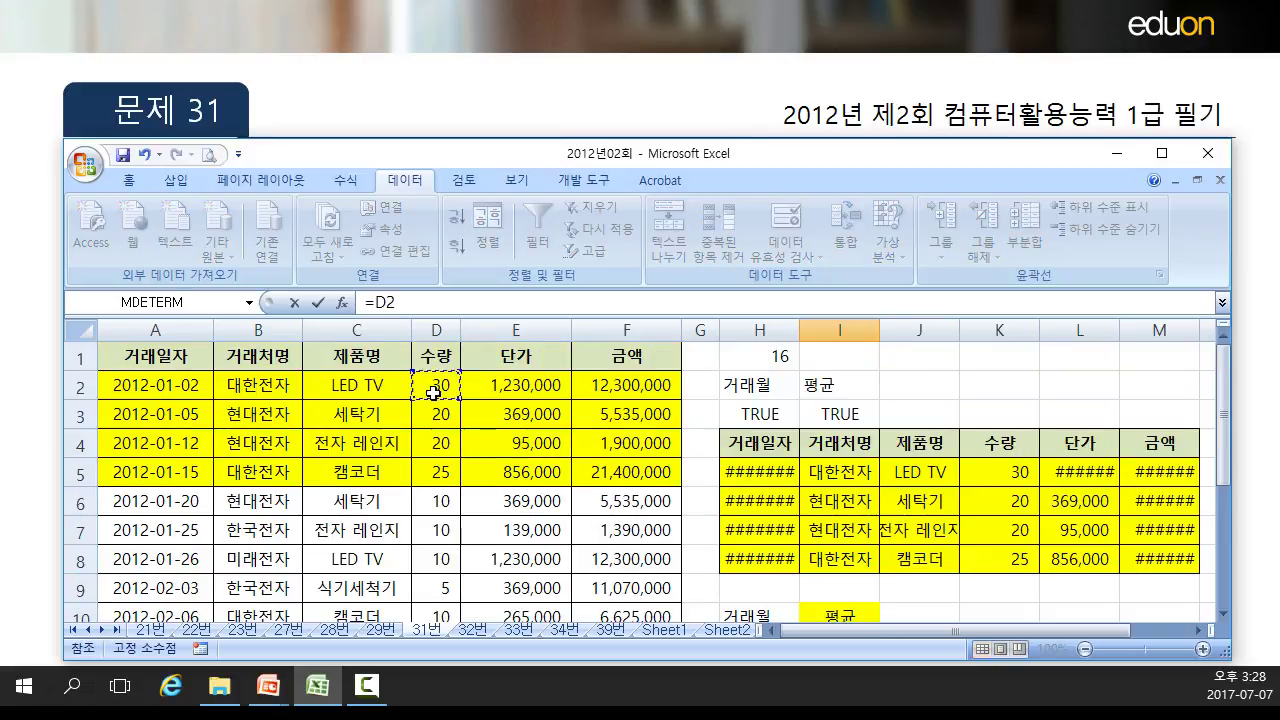
text(>a)
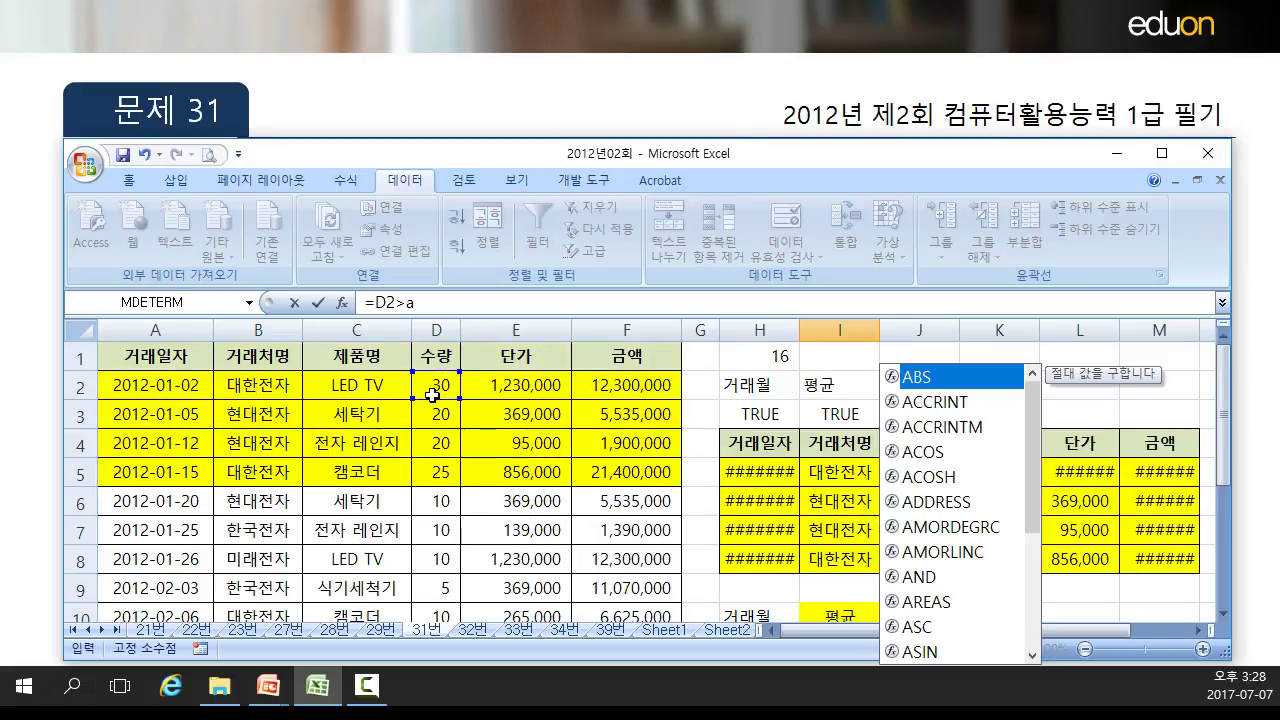
text(v)
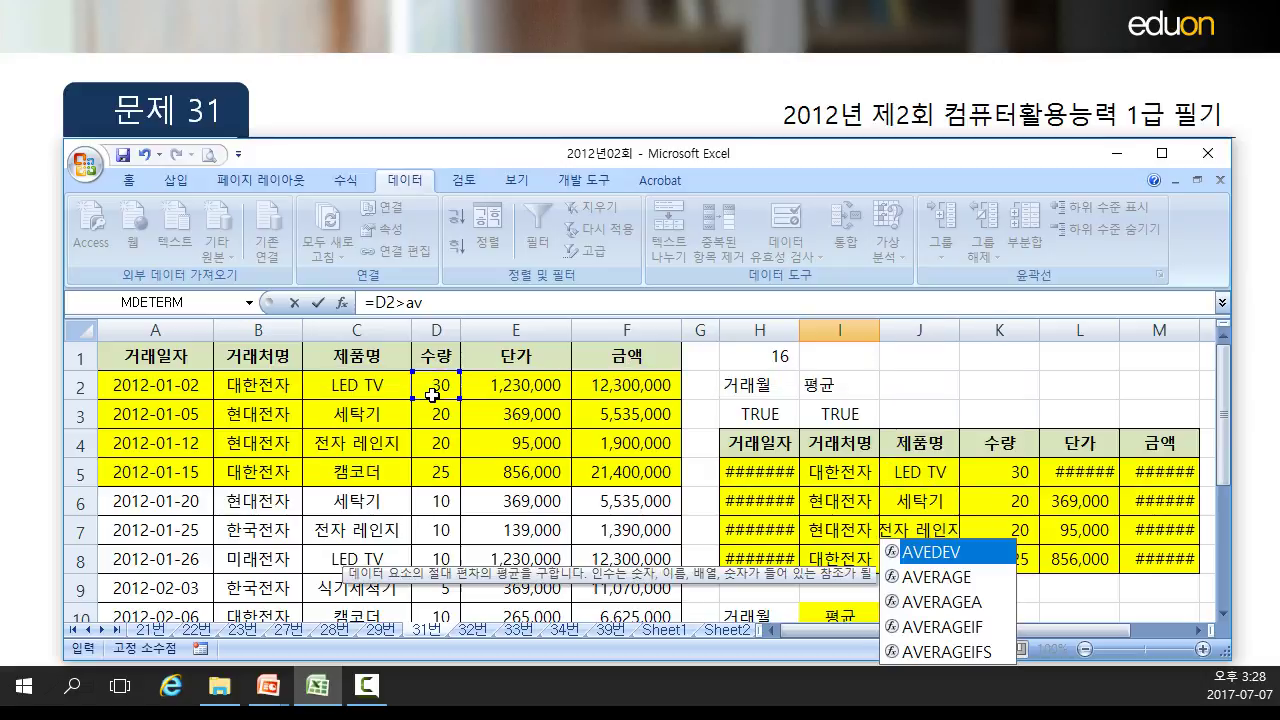
key(Down)
key(Tab)
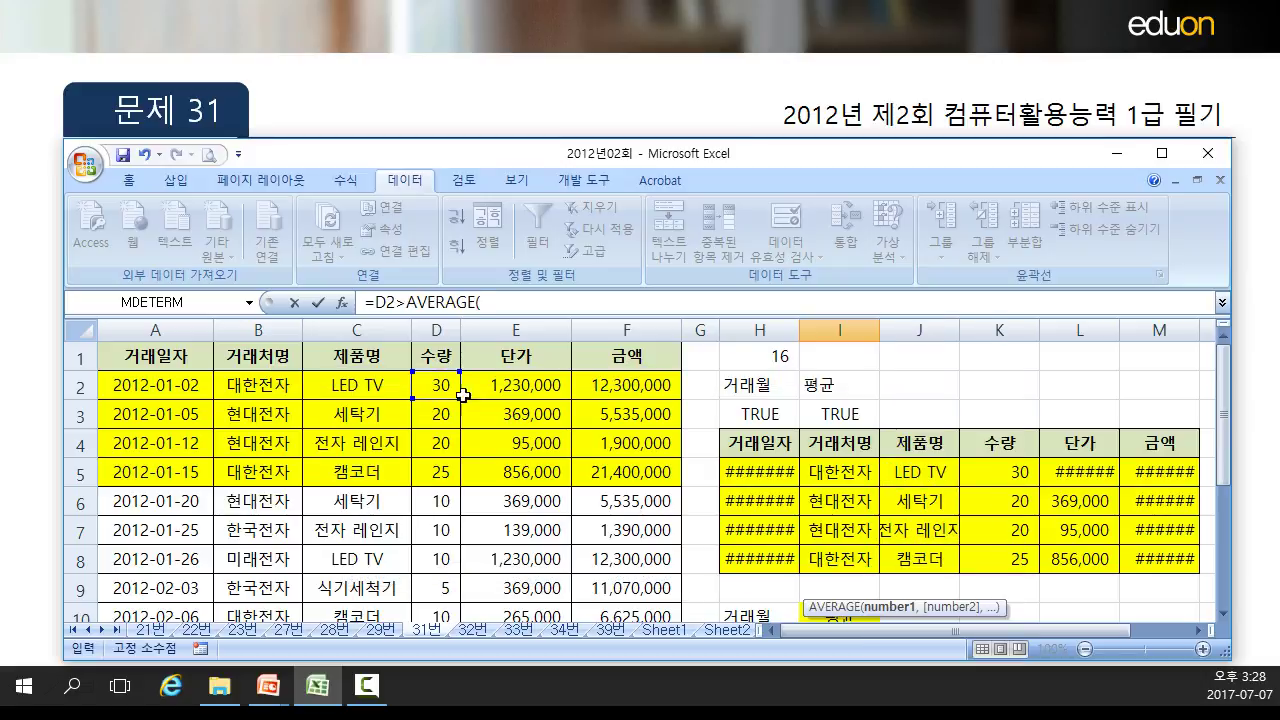
drag(423, 391, 423, 561)
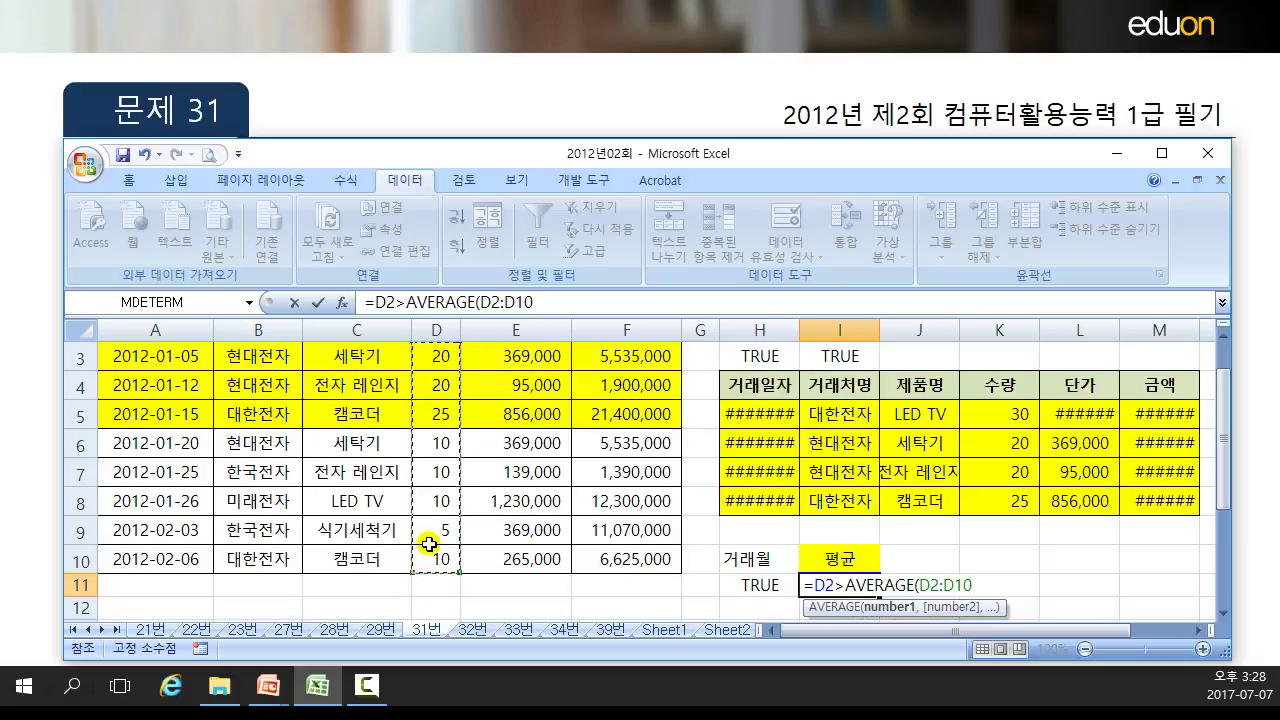
text())
key(Return)
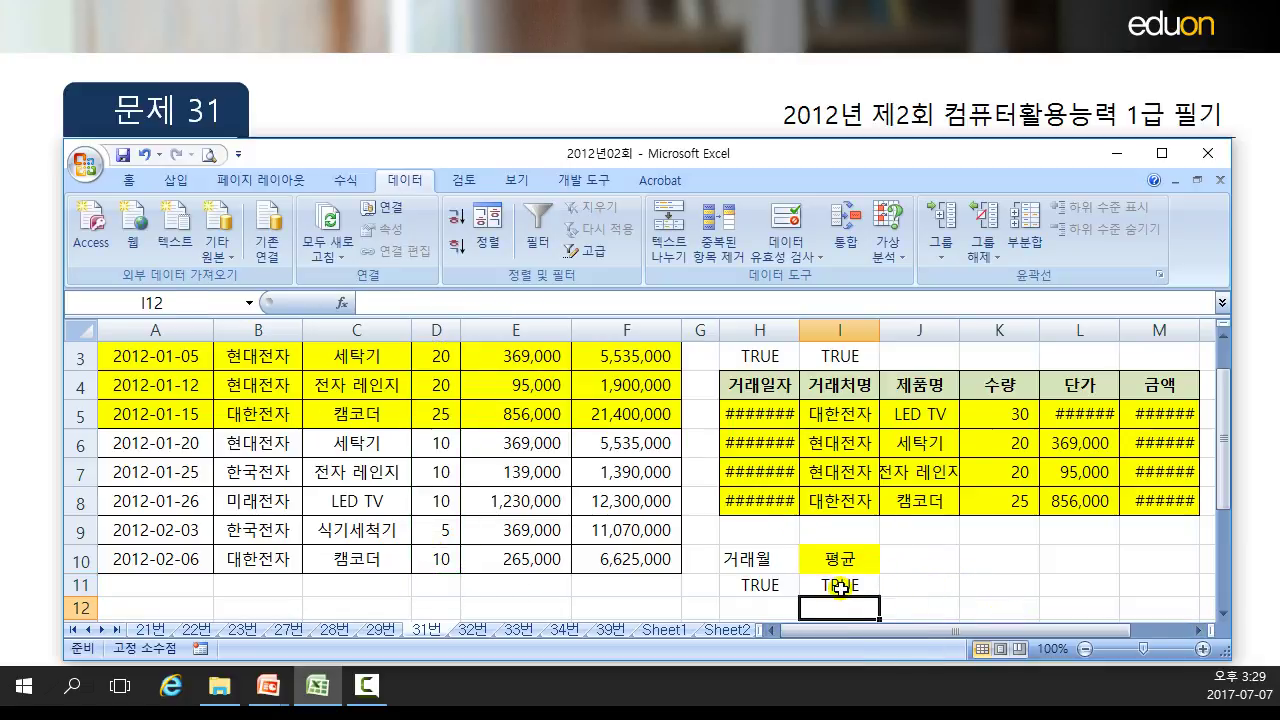
click(838, 580)
scroll(780, 500, up, 1)
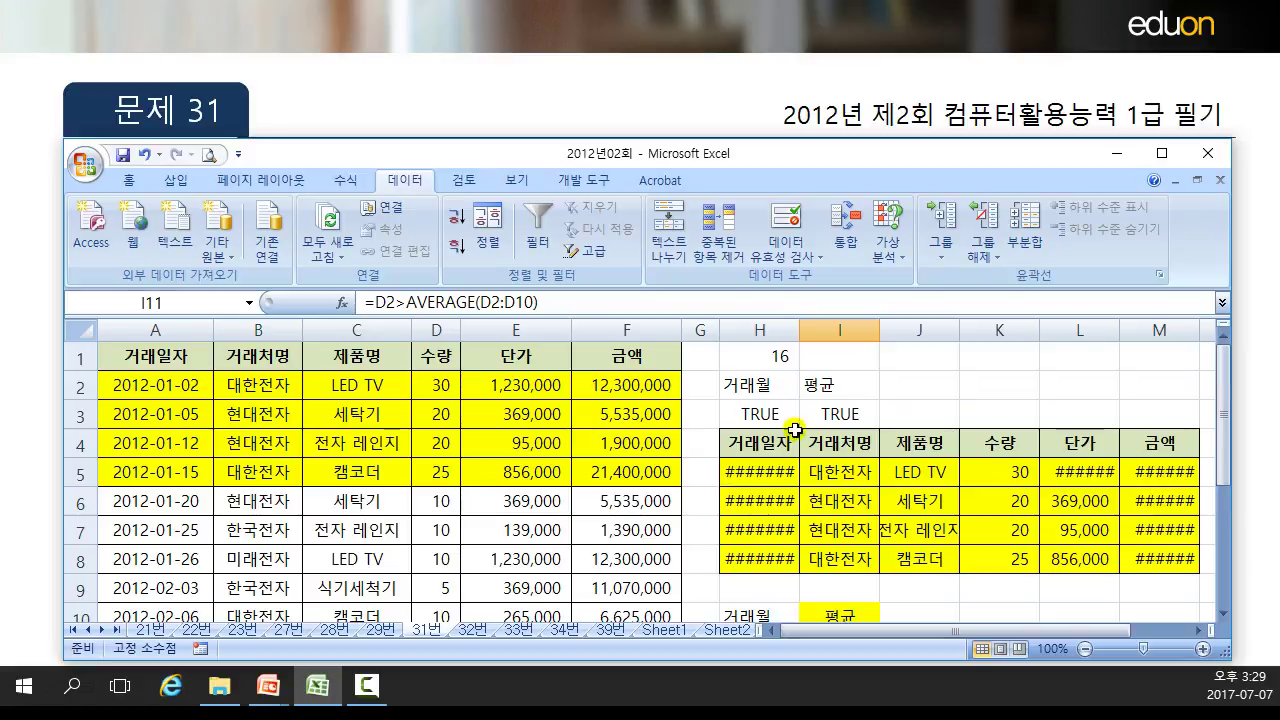
- Apply an Advanced Filter to A1:F10 with criteria range H10:I11, copying the results to another location starting at H12
scroll(420, 490, down, 1)
click(352, 447)
click(588, 250)
click(459, 209)
click(598, 256)
drag(745, 385, 840, 413)
scroll(845, 470, down, 2)
drag(746, 445, 840, 469)
drag(606, 275, 461, 283)
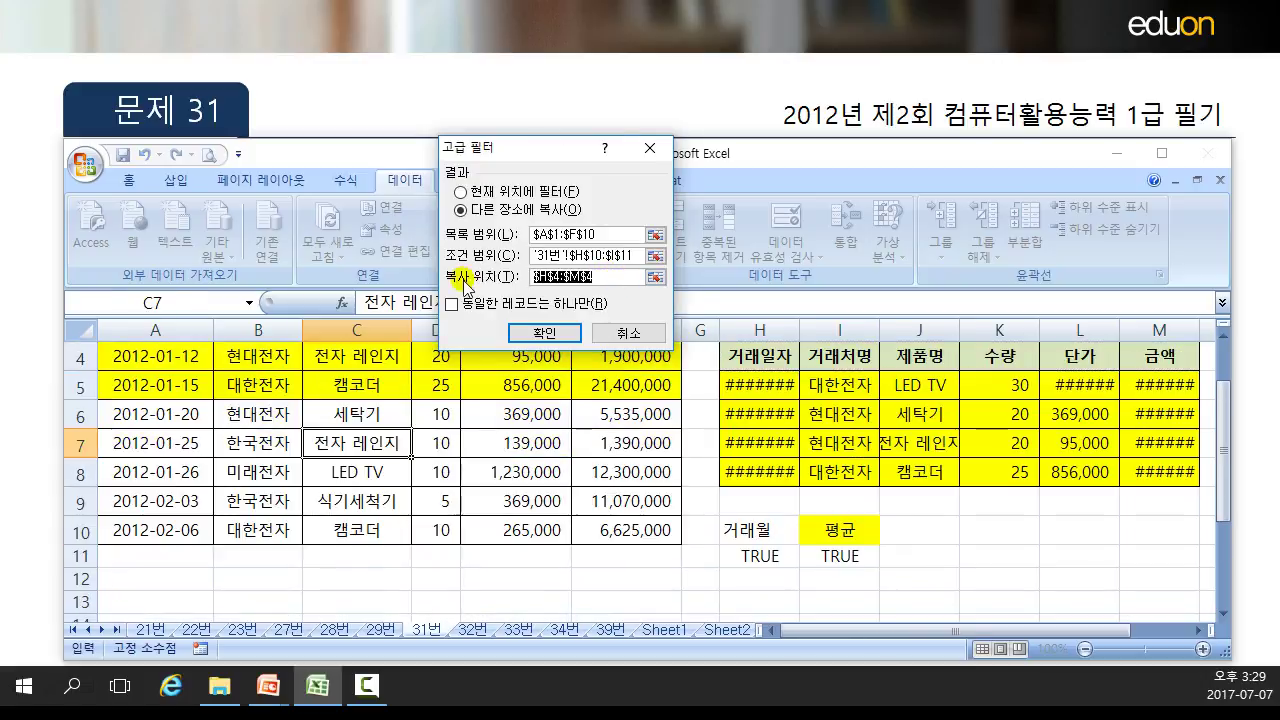
scroll(800, 518, down, 1)
click(762, 496)
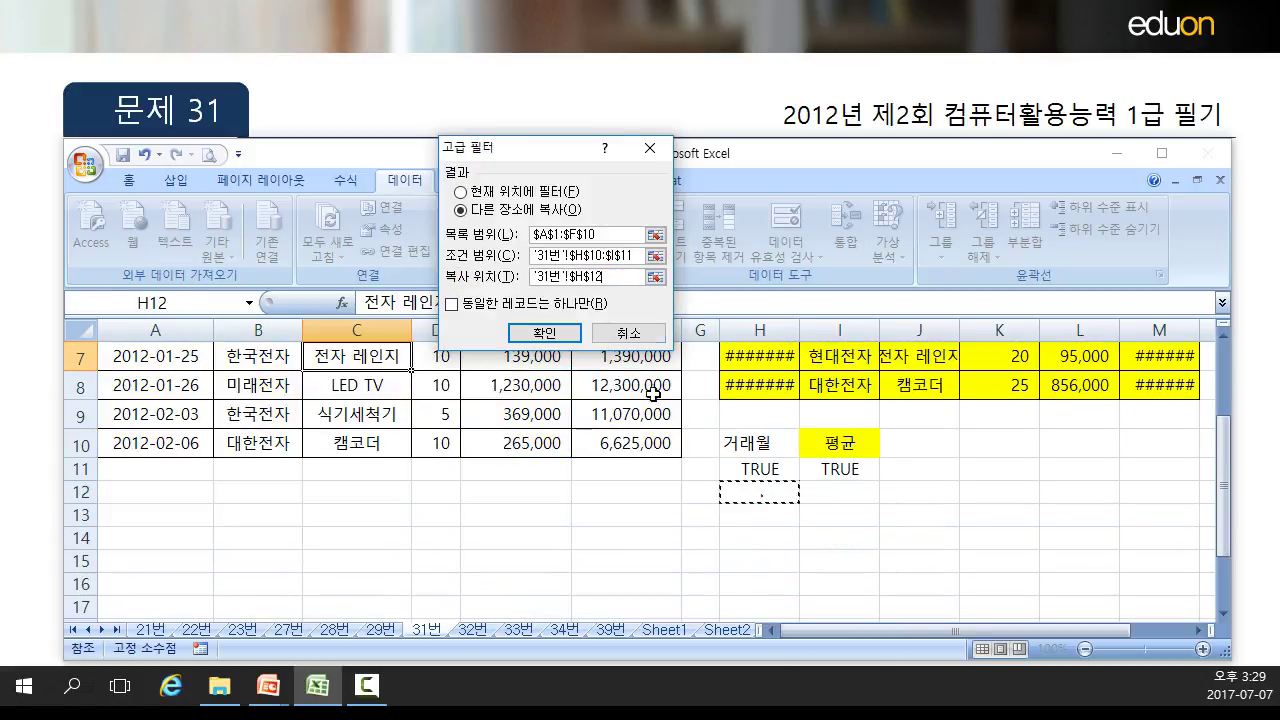
click(544, 332)
- Compare the two sets of extracted records, check the quantity in K17, and inspect the average formula in H1
scroll(711, 462, up, 1)
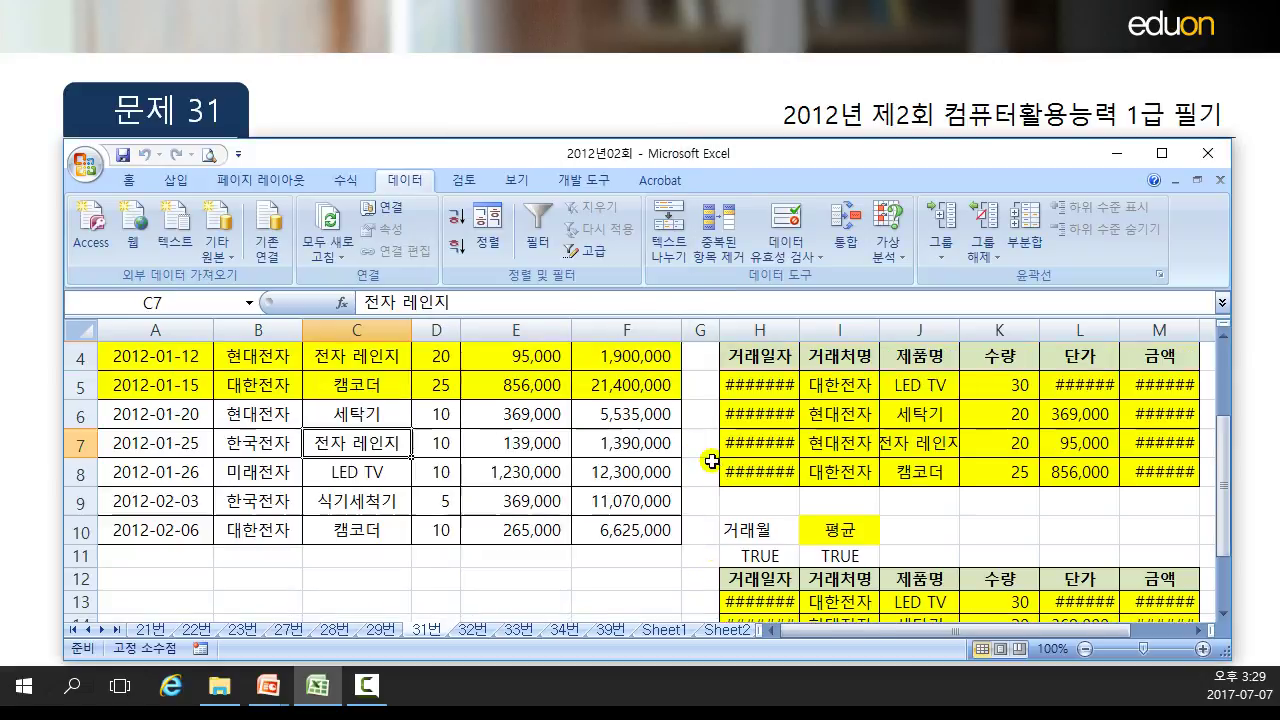
scroll(729, 475, down, 2)
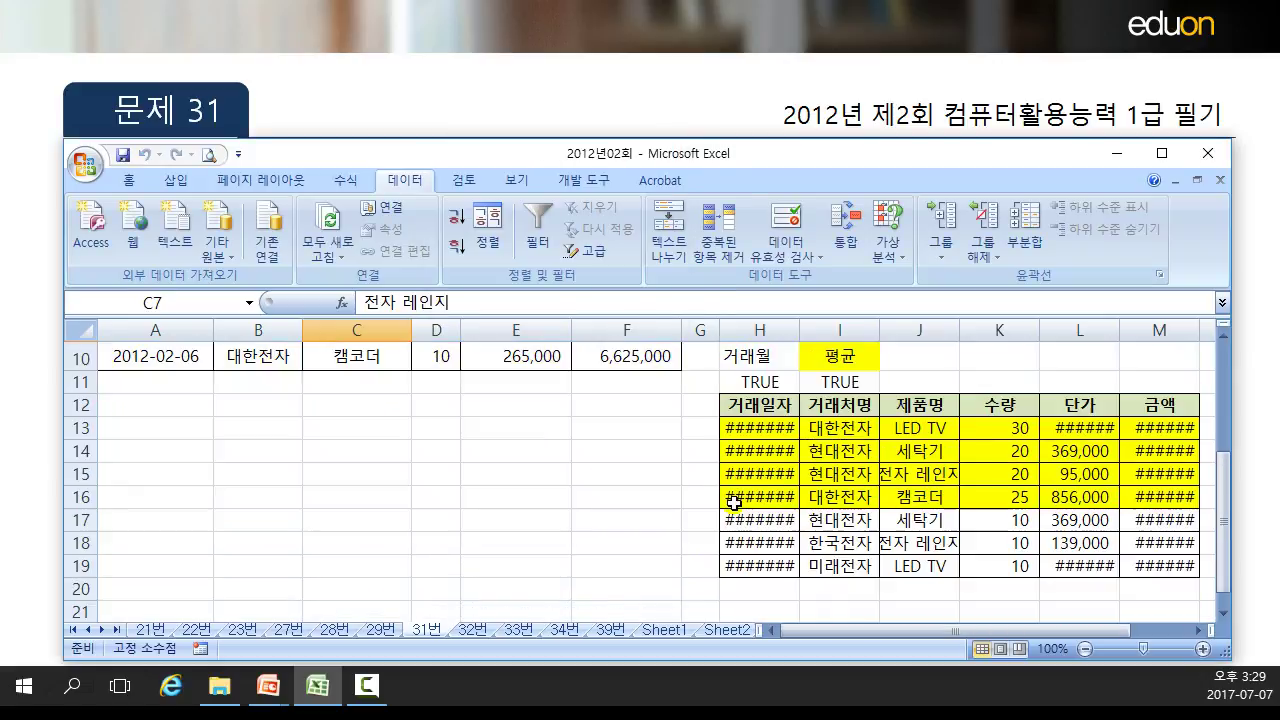
click(1014, 519)
scroll(814, 520, up, 3)
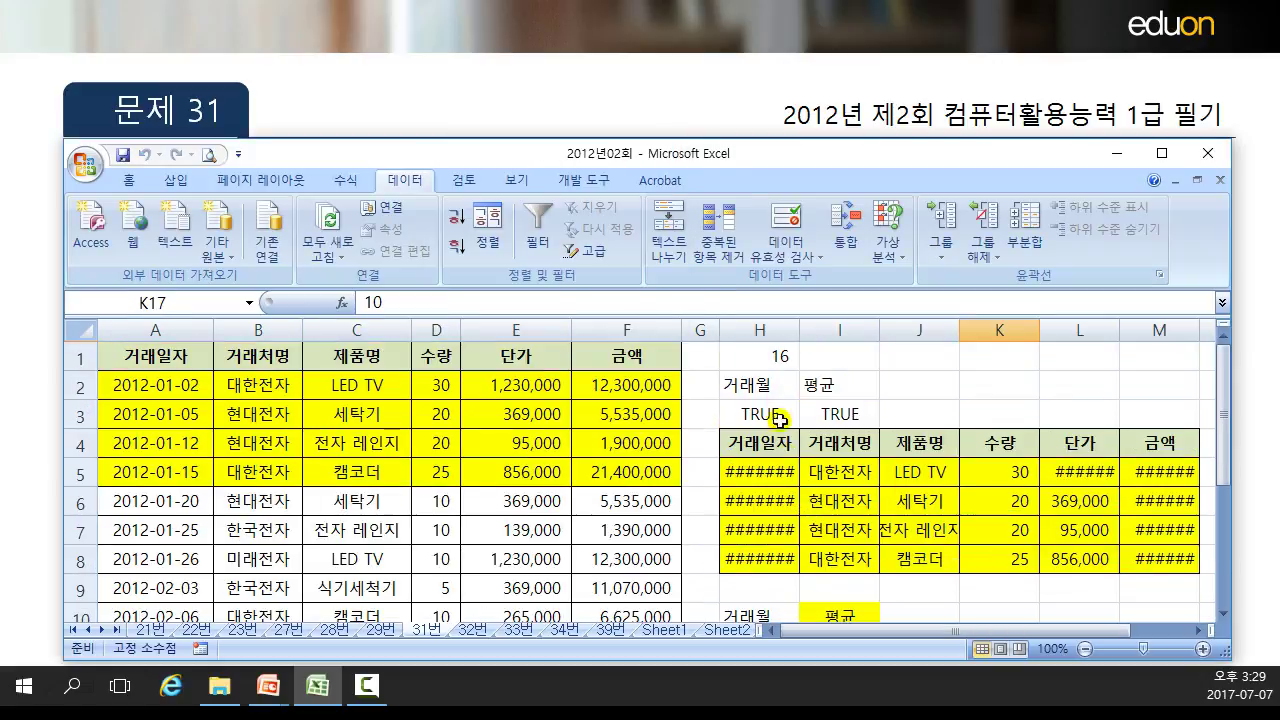
click(758, 357)
click(464, 301)
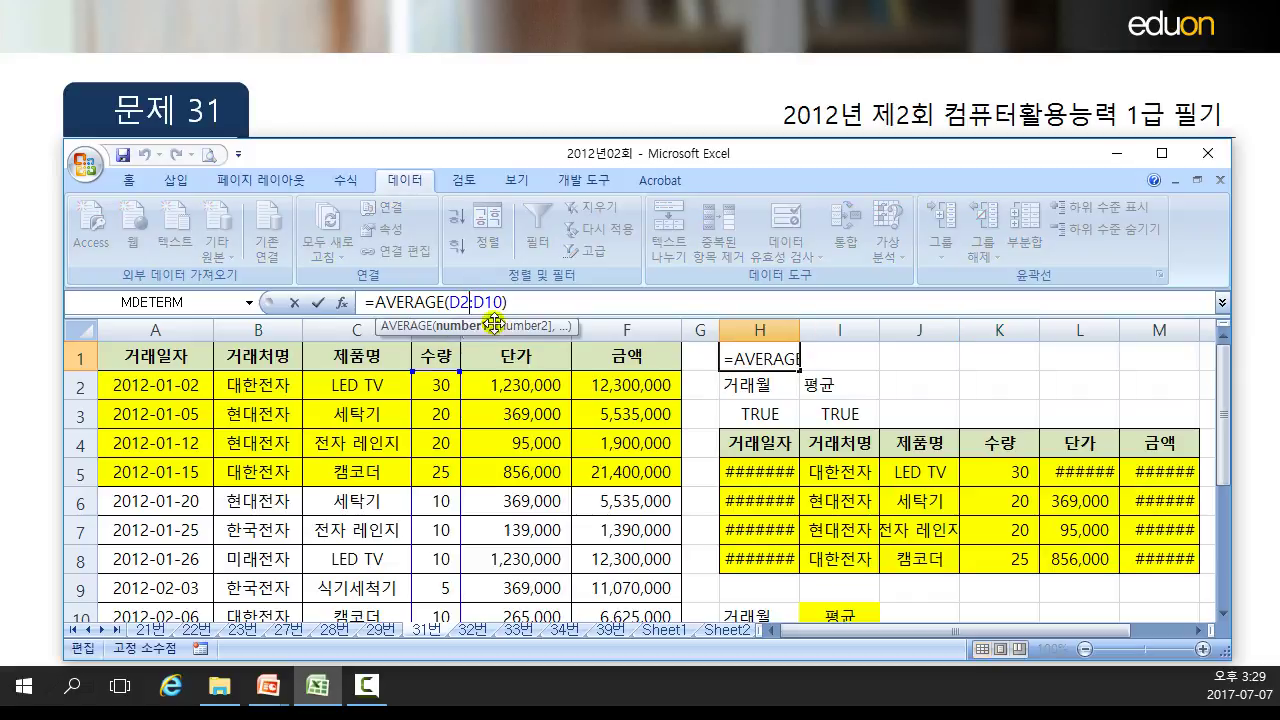
key(Return)
- Examine the quantities in K17:K19, compare both extracted tables, and check the relative-reference criteria formula in I11
scroll(1068, 560, down, 3)
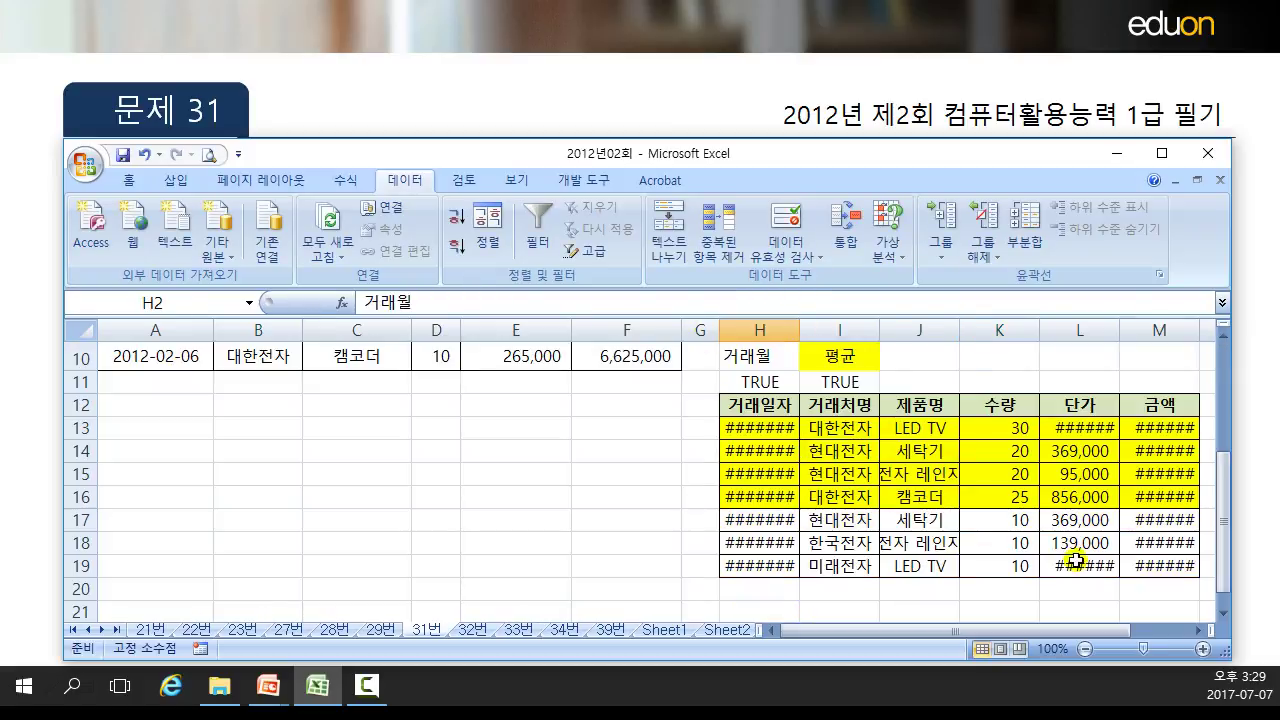
drag(997, 521, 992, 562)
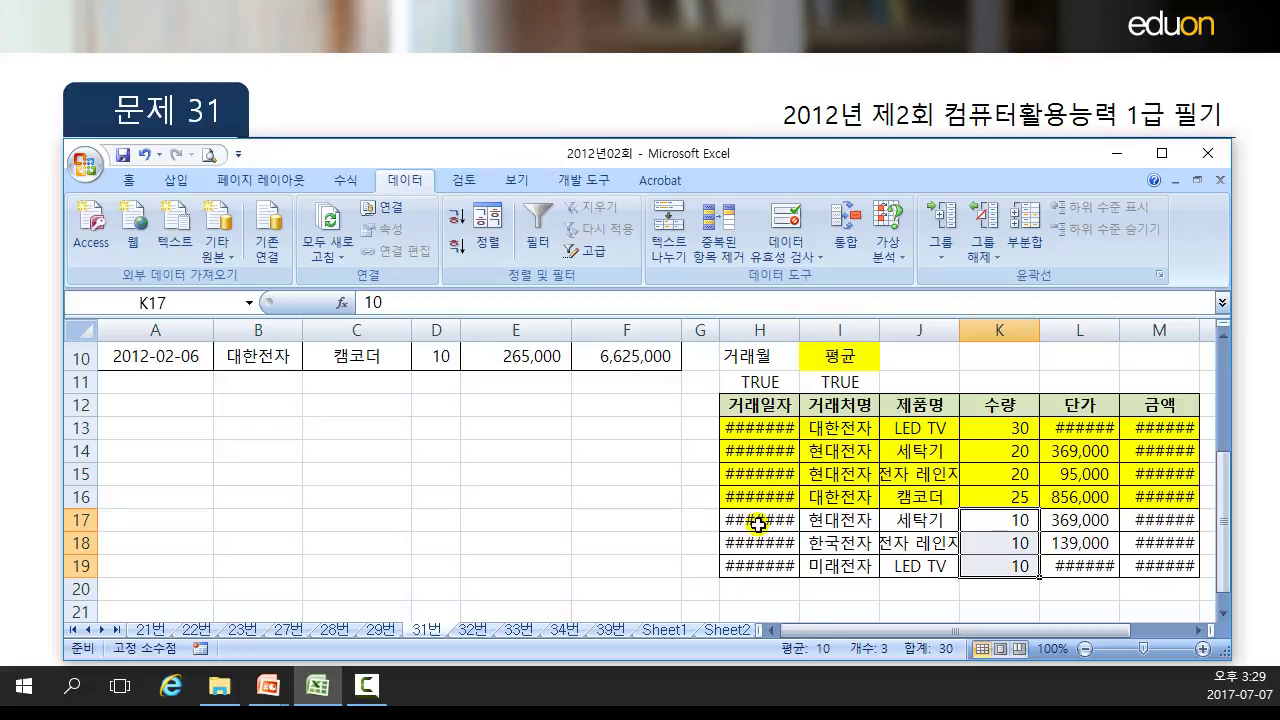
scroll(745, 560, up, 3)
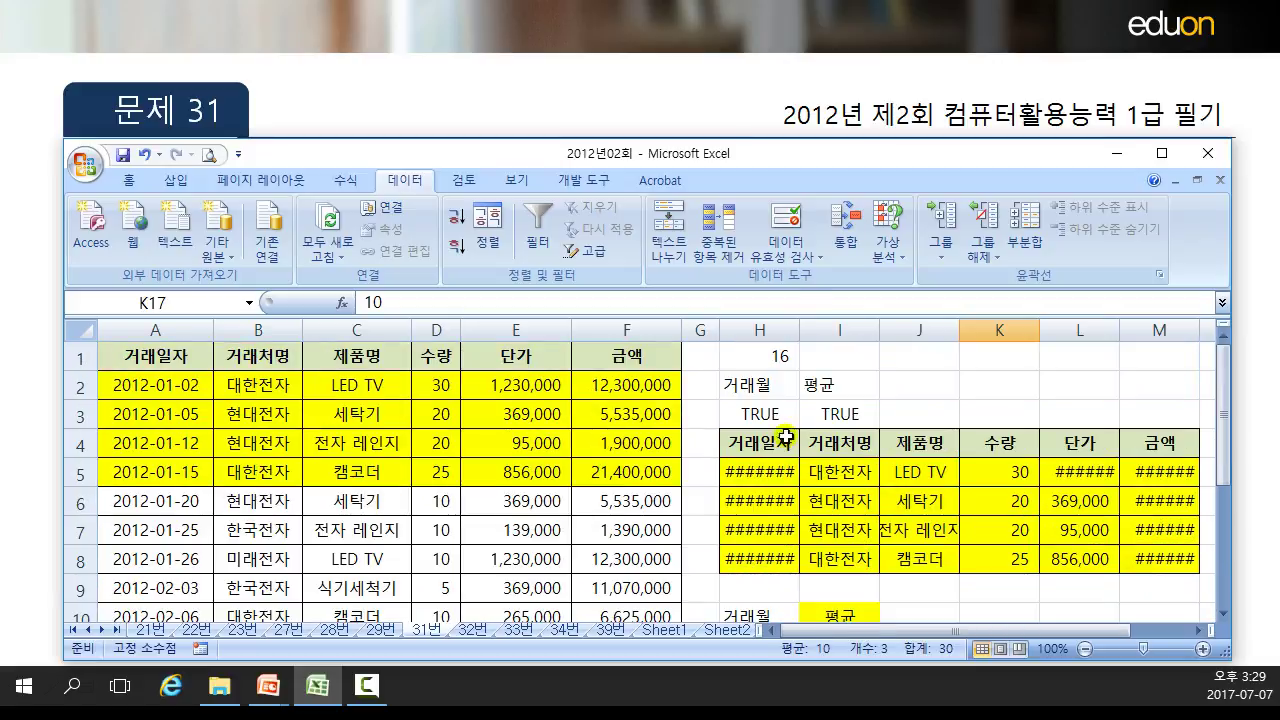
scroll(772, 430, down, 2)
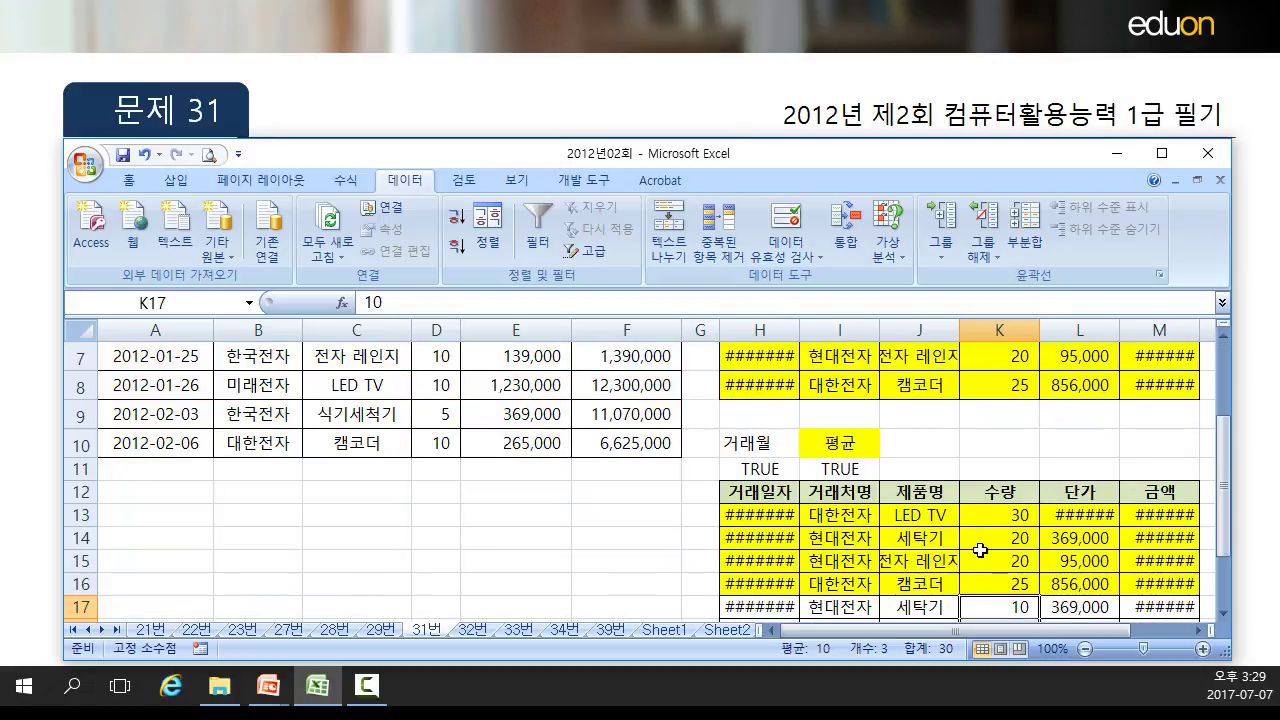
scroll(980, 550, up, 2)
scroll(845, 560, down, 1)
click(845, 556)
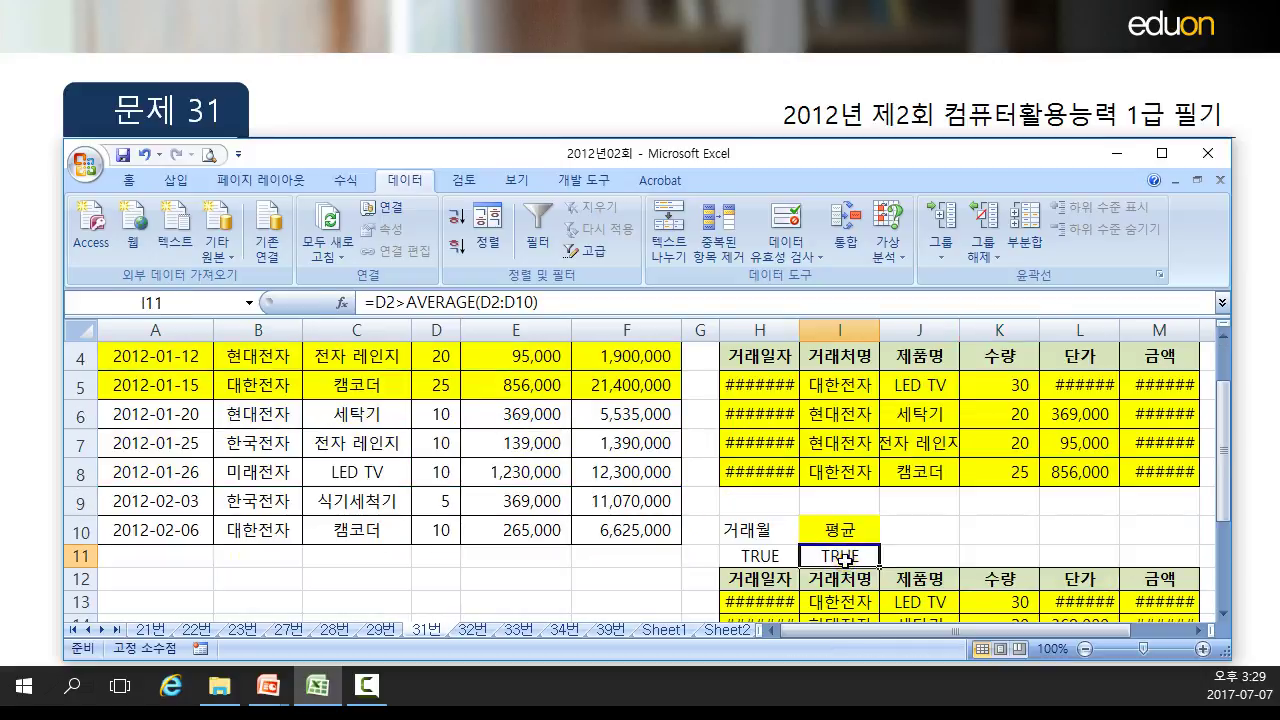
- Inspect the relative average range D2:D10 in the criteria formula in I11, leaving the formula as it is
double_click(845, 556)
click(938, 556)
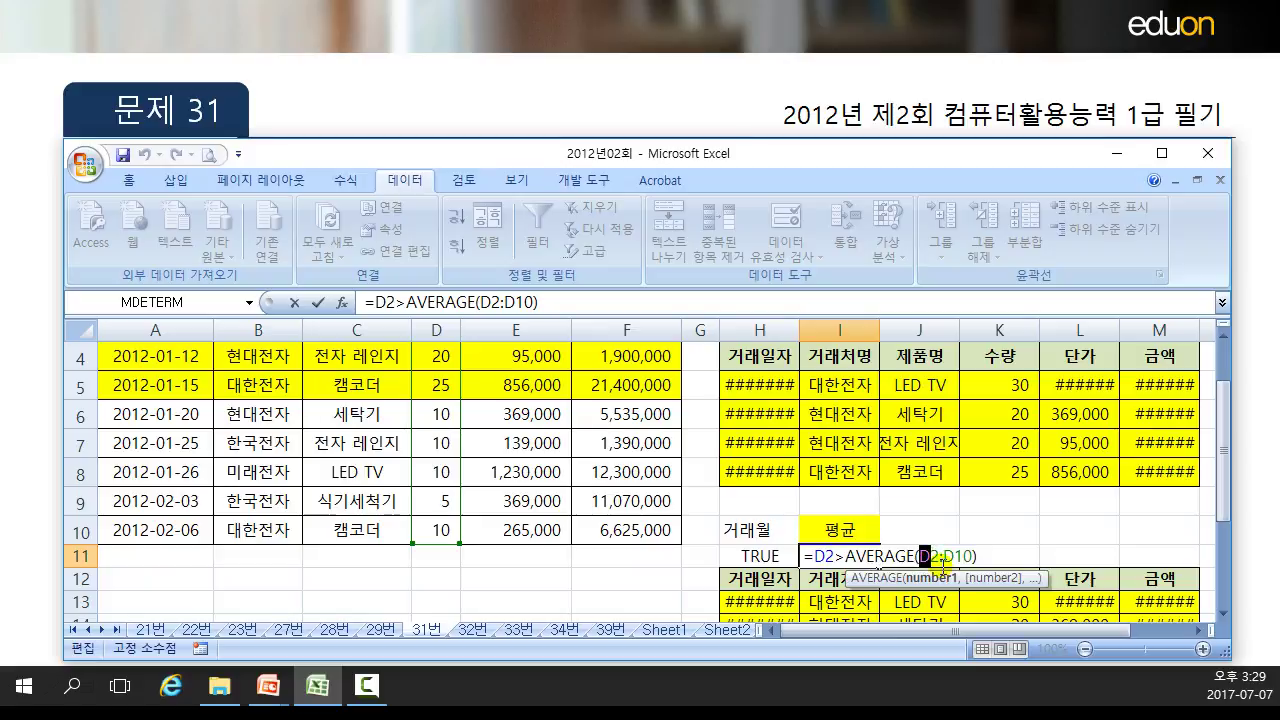
key(Return)
scroll(538, 487, up, 1)
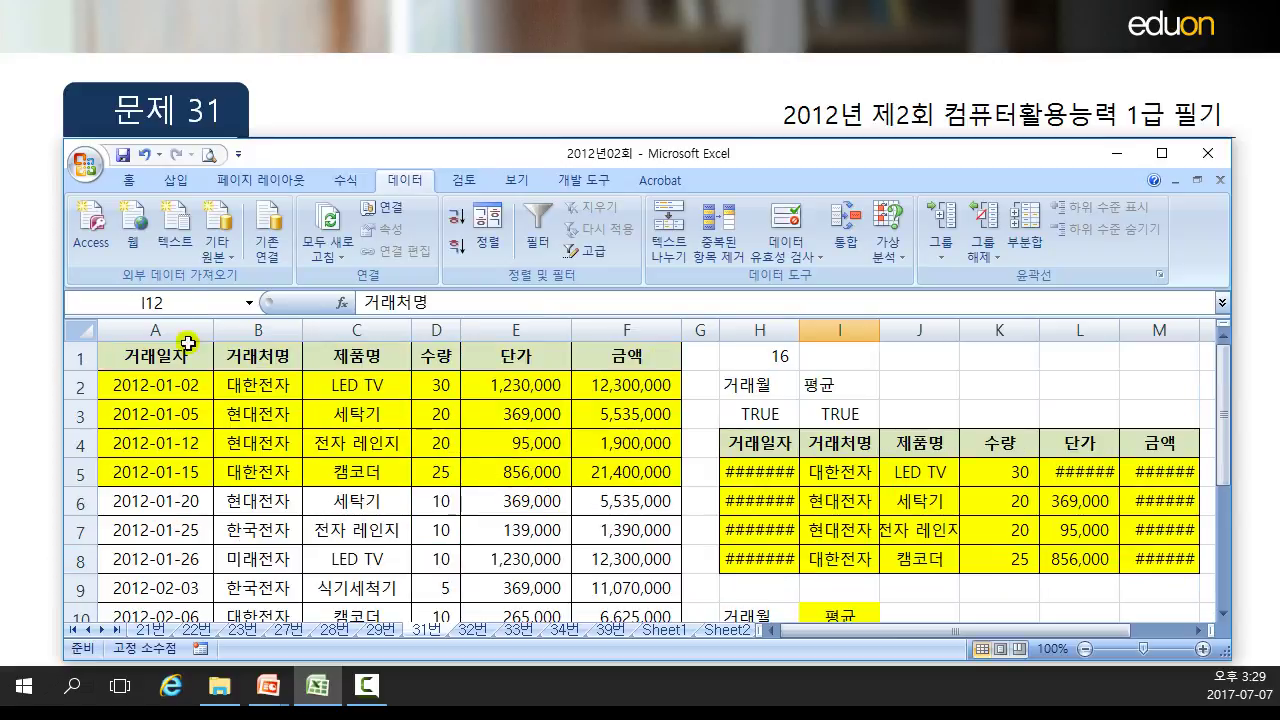
- Fill quantity cell D4 with olive green and select D4:D12 to trace the shifted relative average range
click(129, 179)
click(434, 436)
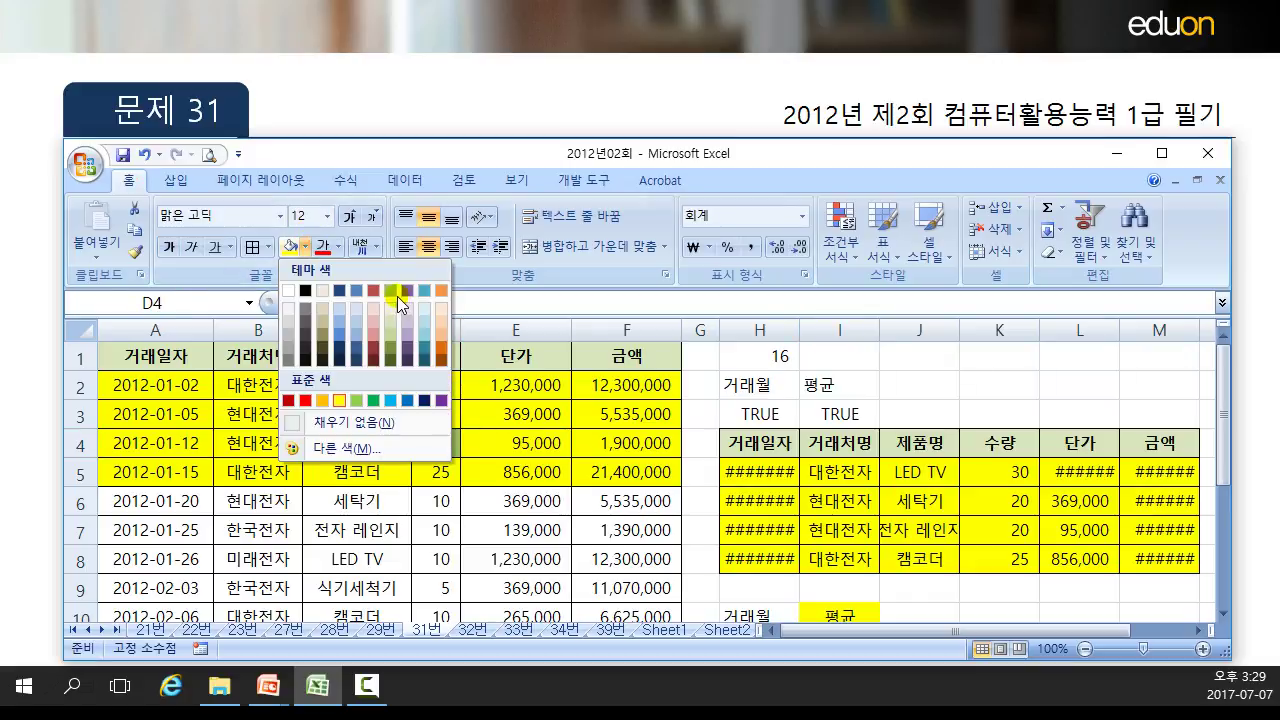
click(391, 291)
drag(453, 444, 437, 585)
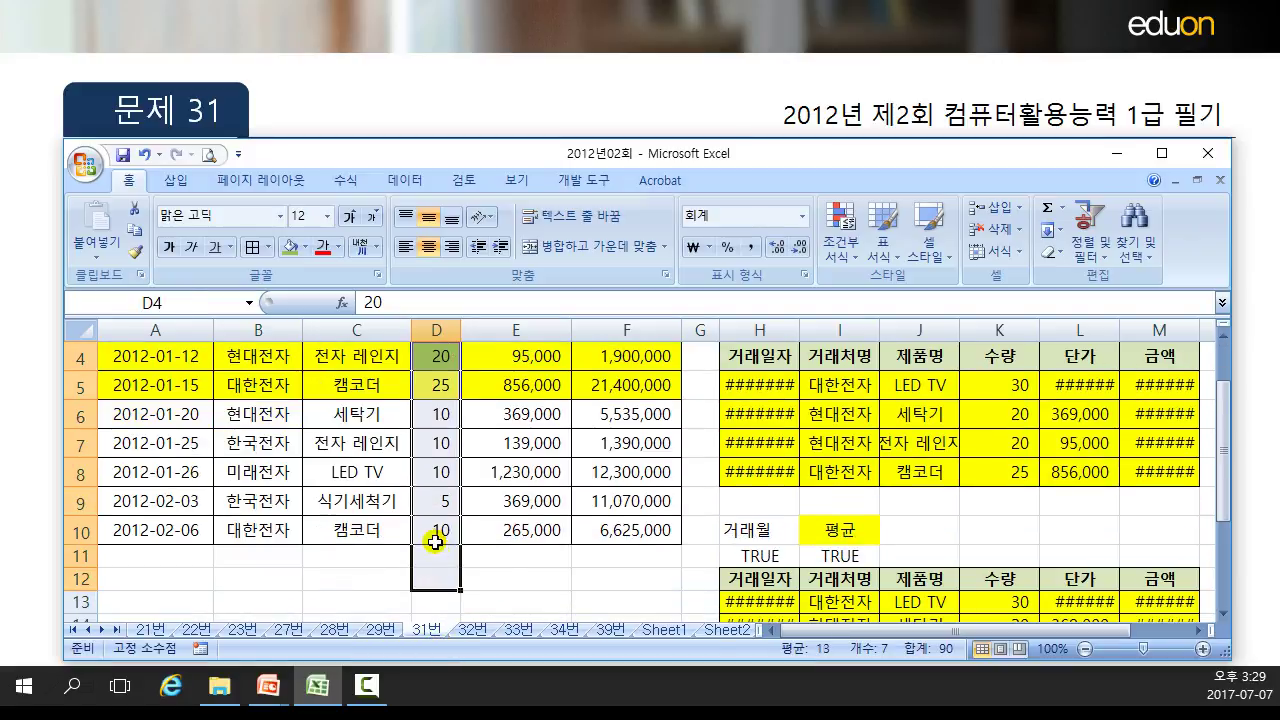
- Fill quantity cell D6 with the same olive green and select the quantities in D6:D10
scroll(437, 551, up, 1)
click(450, 502)
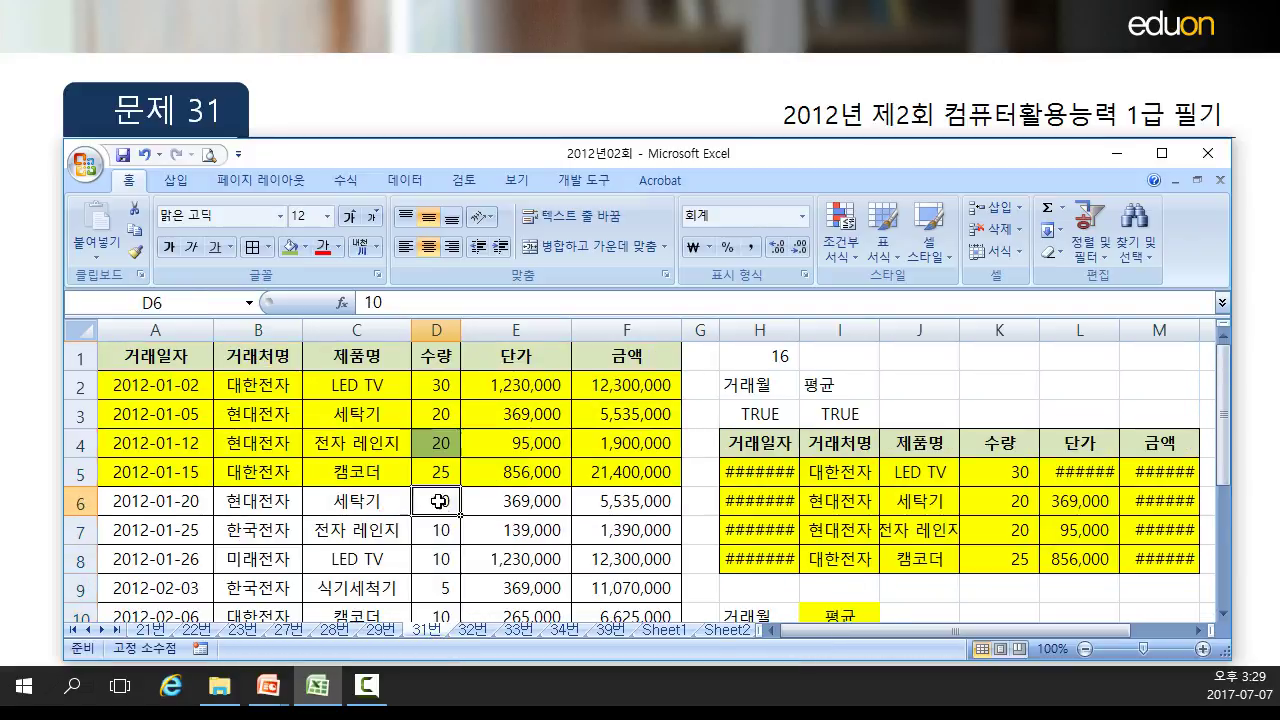
drag(430, 498, 452, 552)
scroll(441, 420, up, 1)
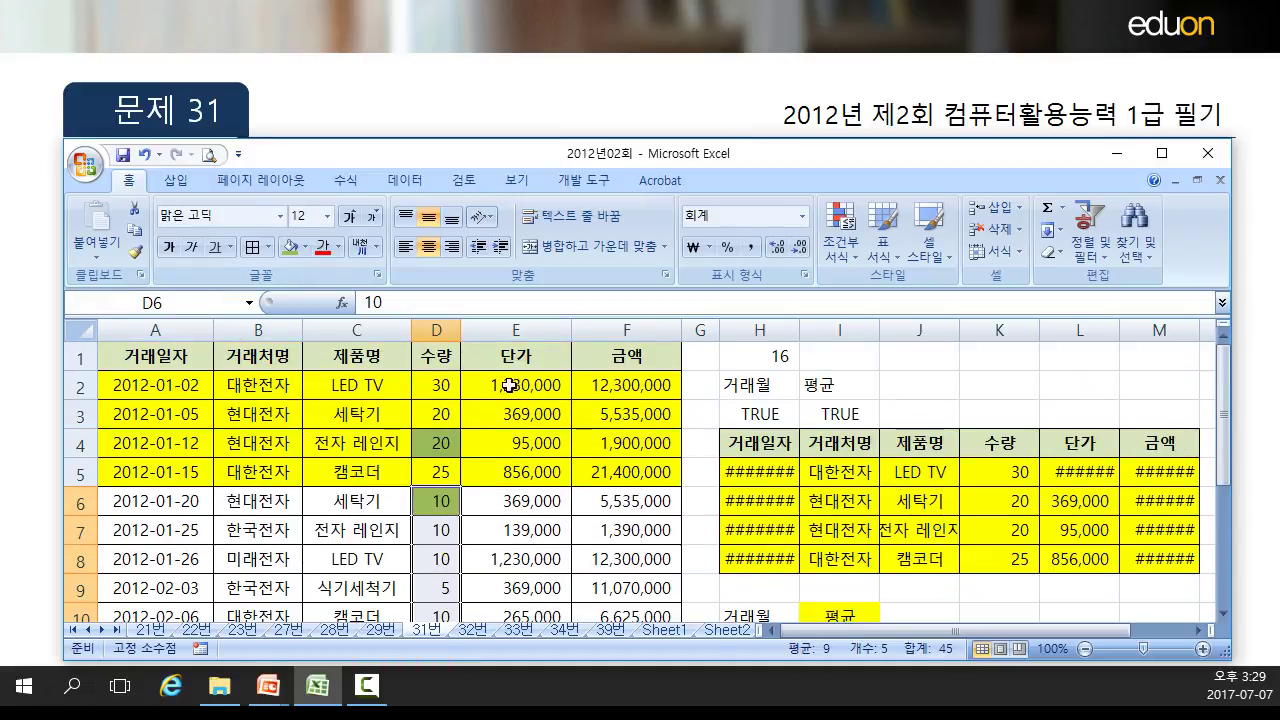
- Compare the source quantities with the records extracted under H12, including the last record in row 19
scroll(470, 460, down, 2)
scroll(449, 434, up, 1)
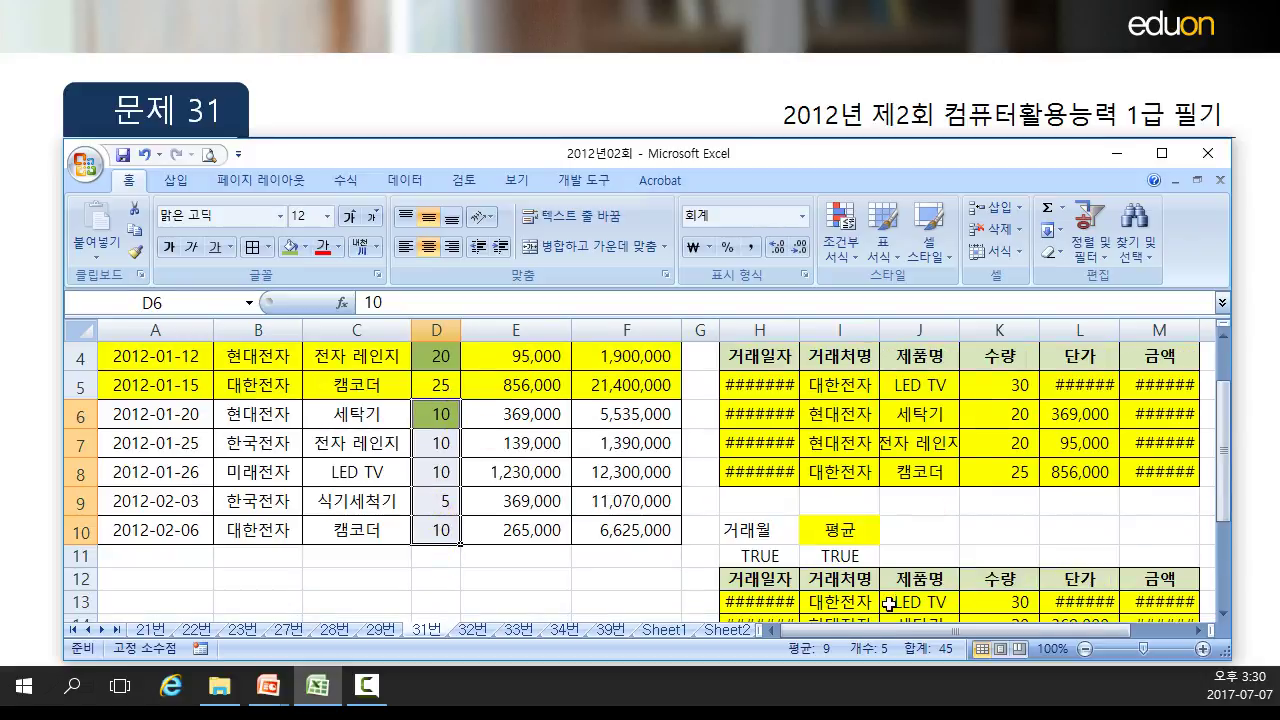
scroll(870, 580, down, 2)
click(858, 570)
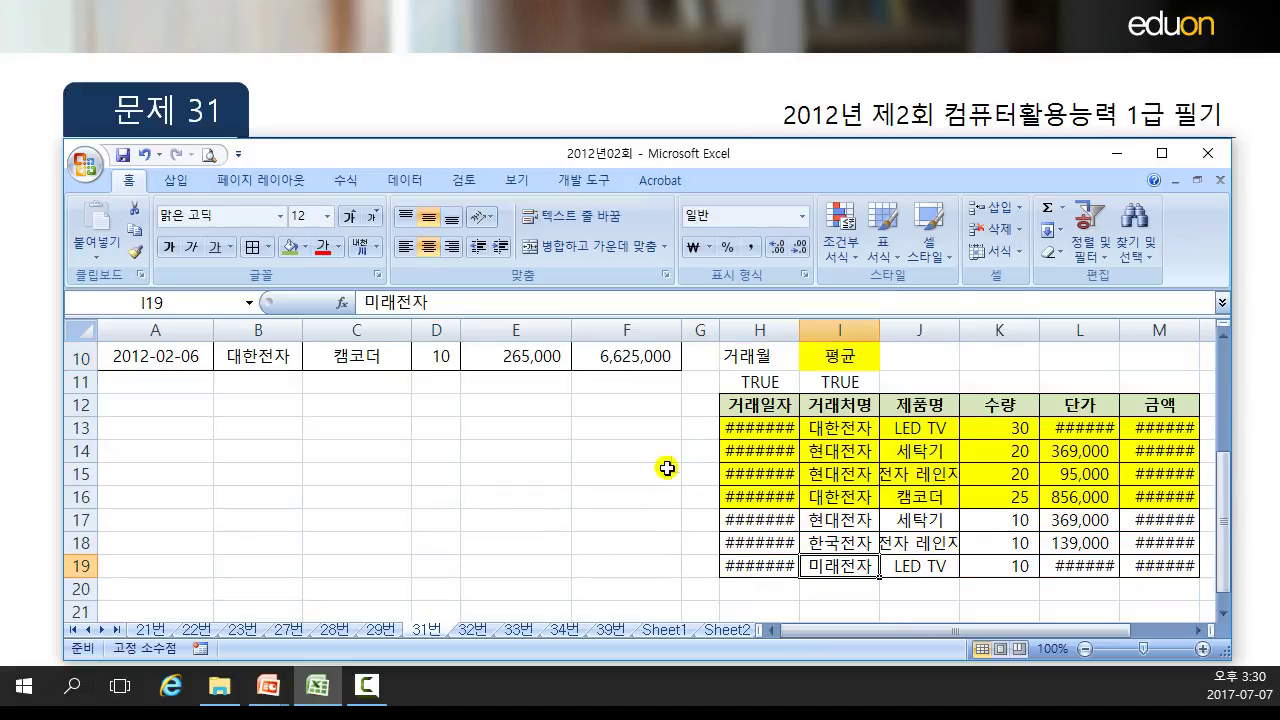
scroll(458, 450, up, 3)
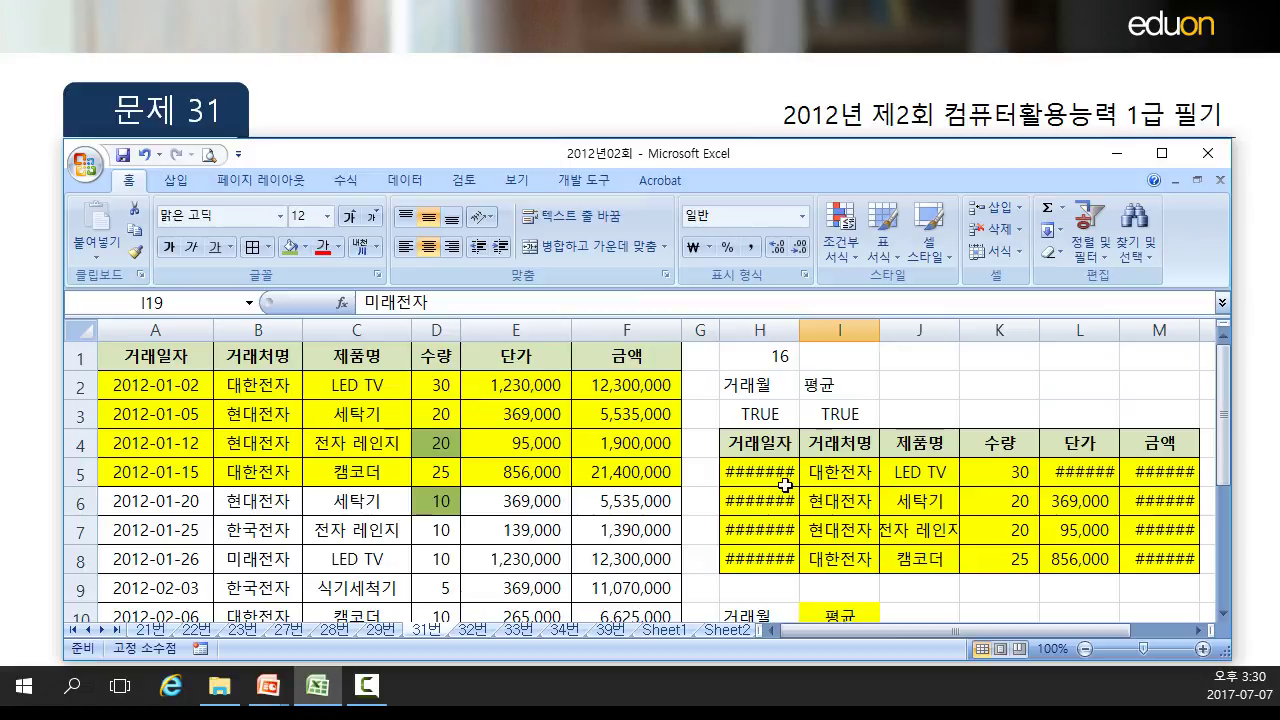
- Inspect the absolute average range $D$2:$D$10 in the criteria formula in I3, leaving the formula as it is
click(840, 413)
double_click(840, 413)
drag(950, 408, 975, 415)
click(994, 409)
click(999, 413)
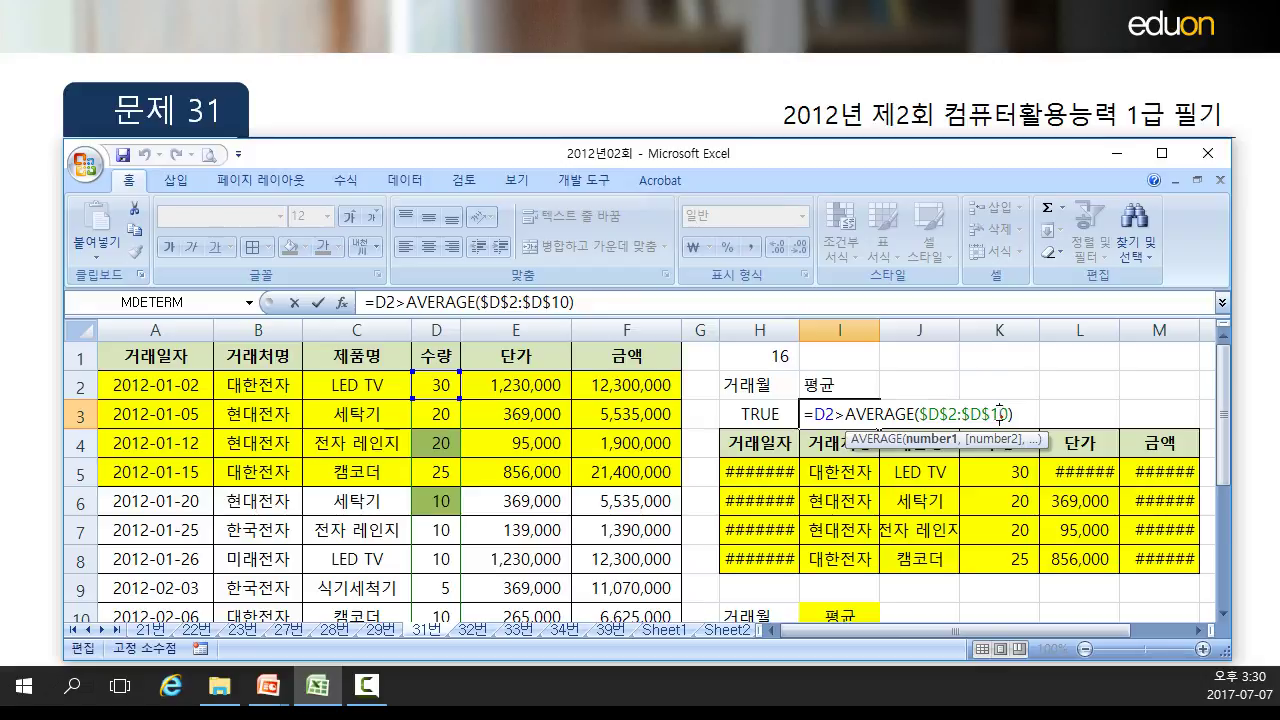
key(Return)
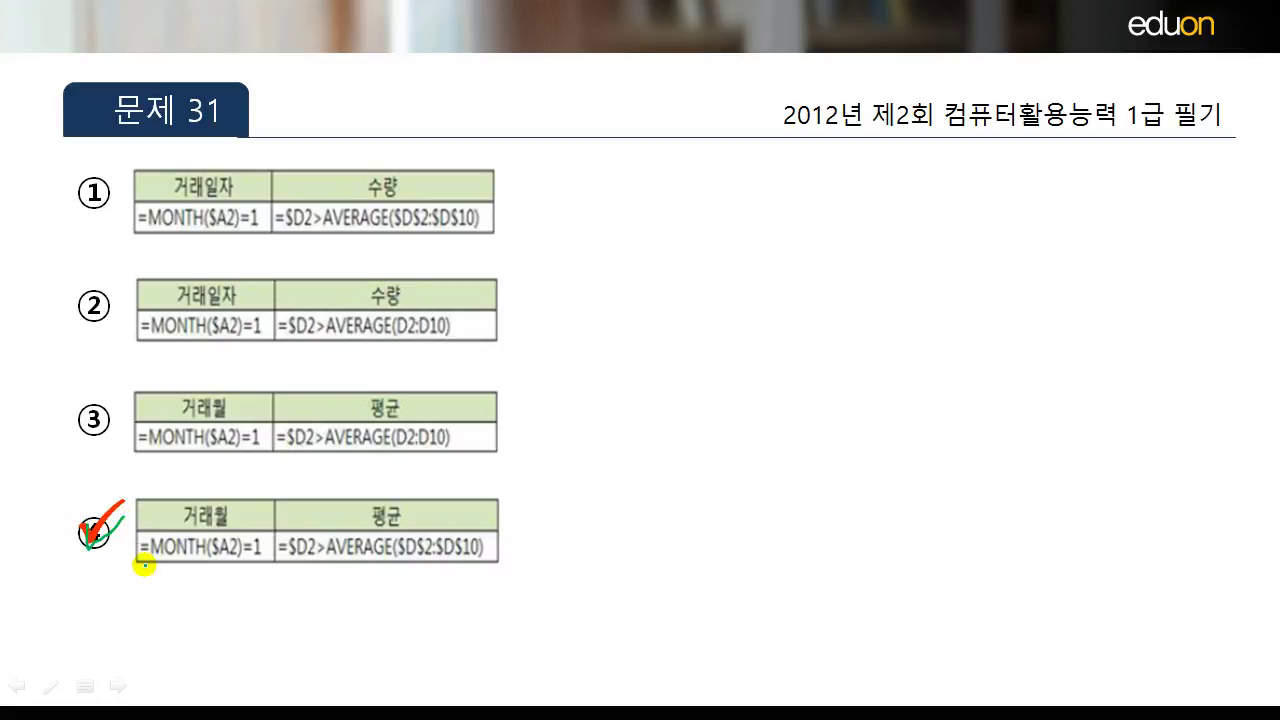
key(Left)
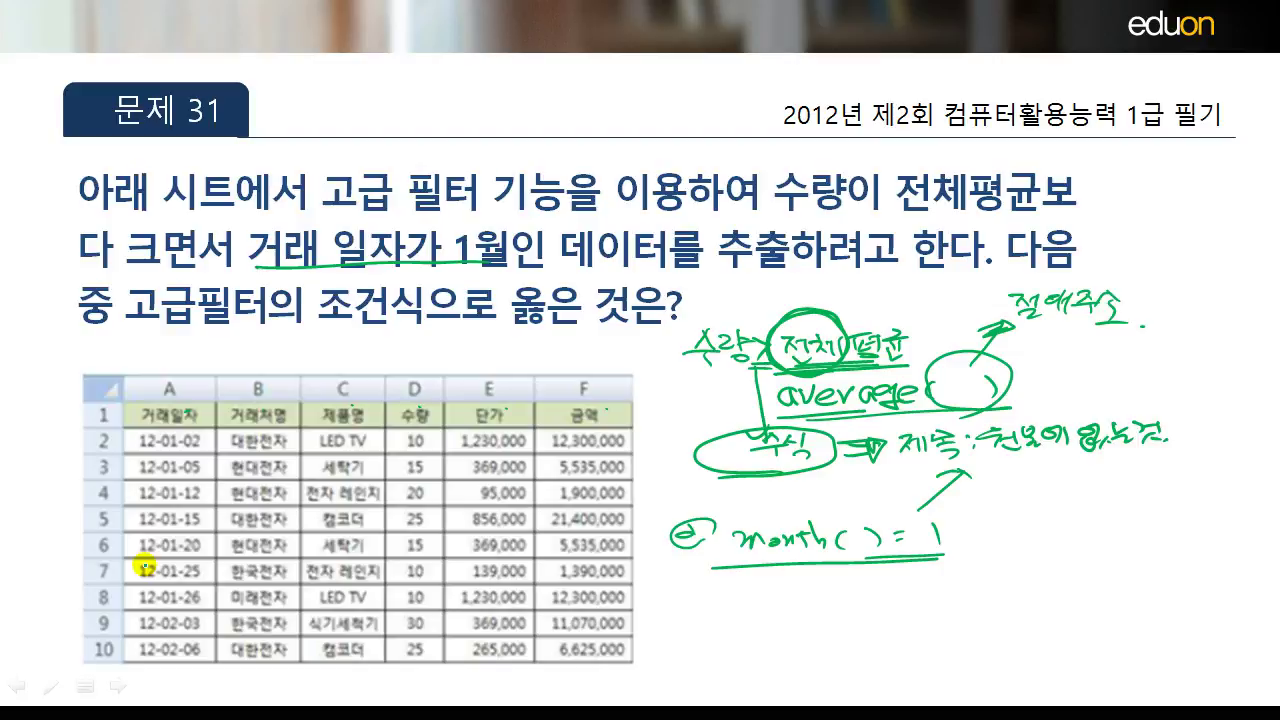
key(e)
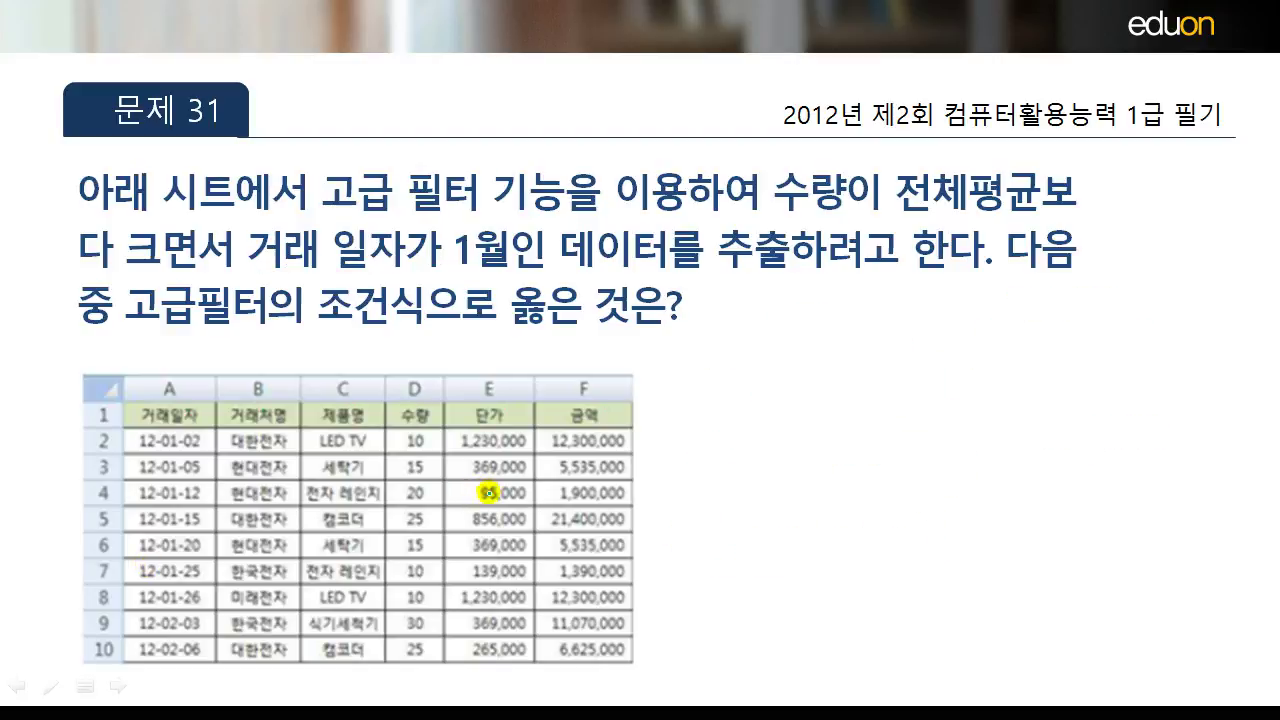
key(Right)
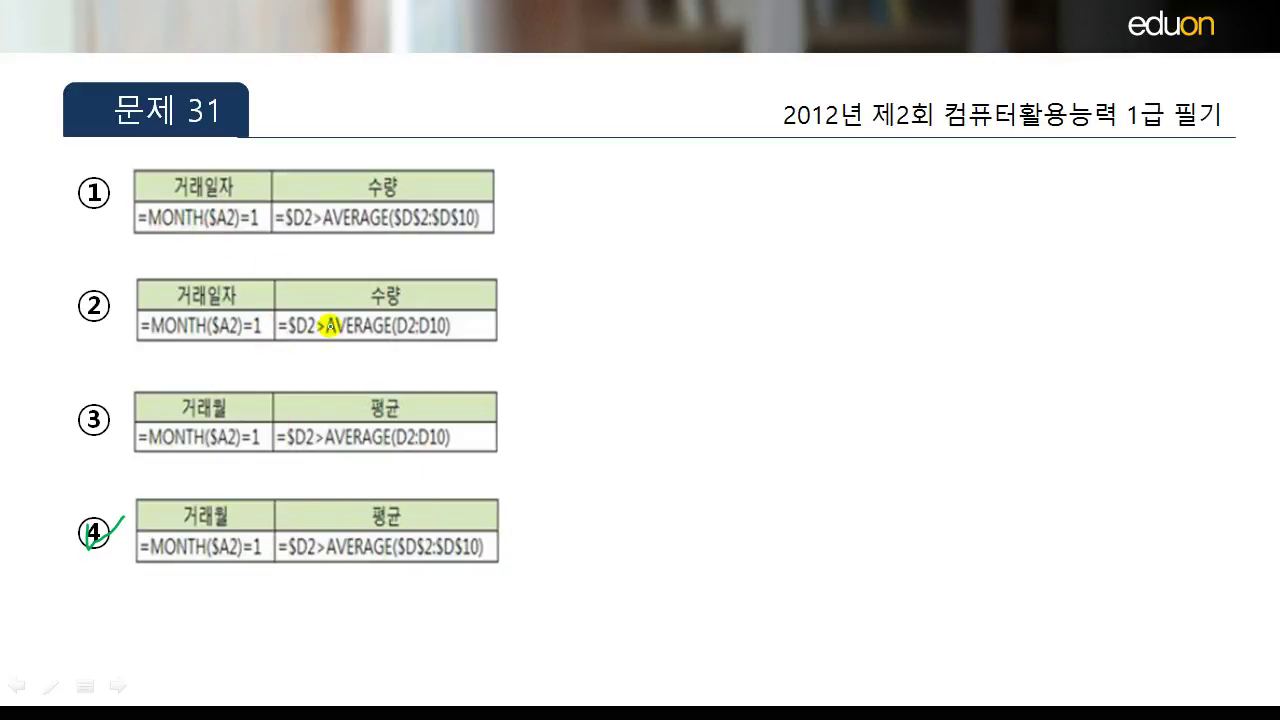
click(325, 483)
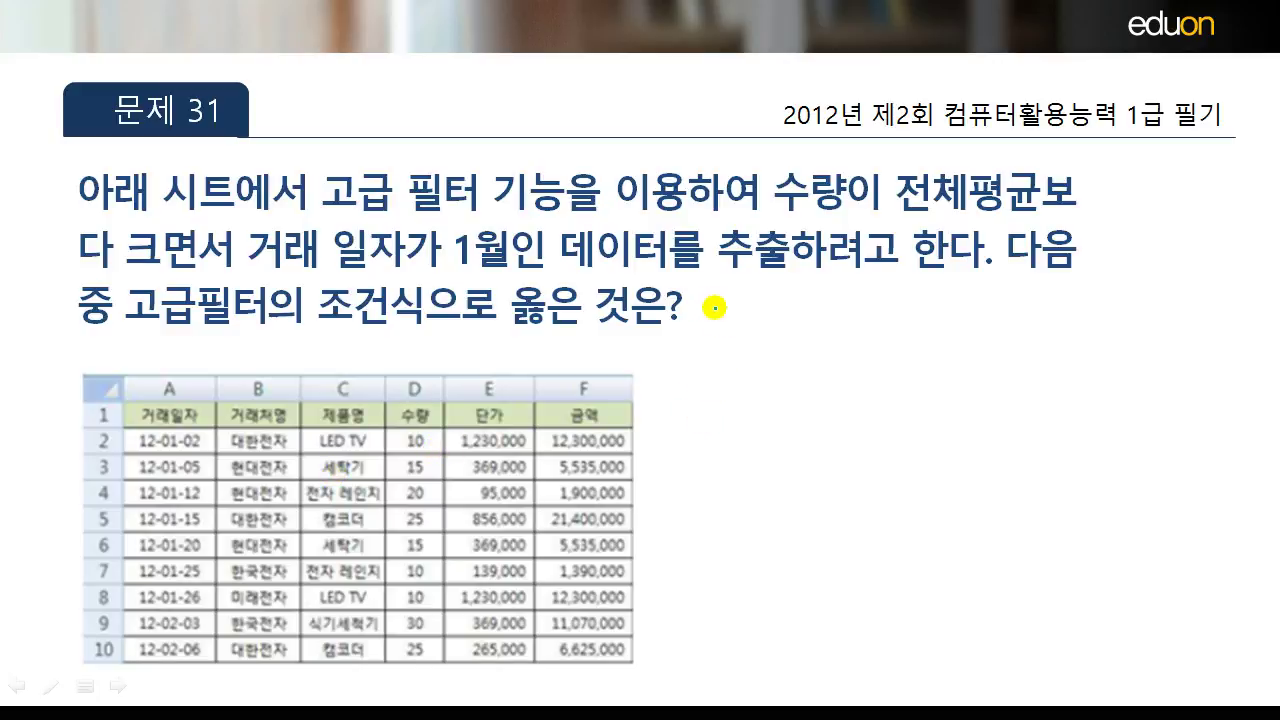
mouse_move(152, 256)
mouse_down()
mouse_move(246, 236)
mouse_move(228, 266)
mouse_up()
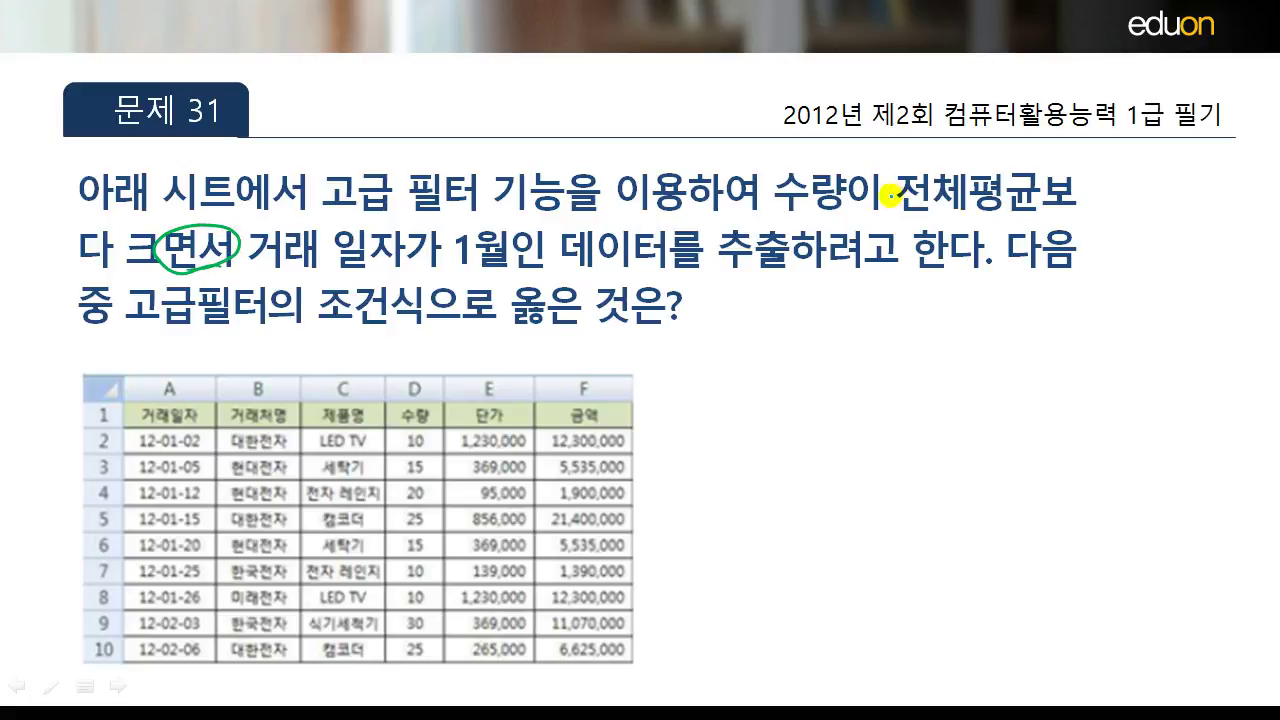
drag(800, 210, 932, 207)
drag(271, 266, 433, 258)
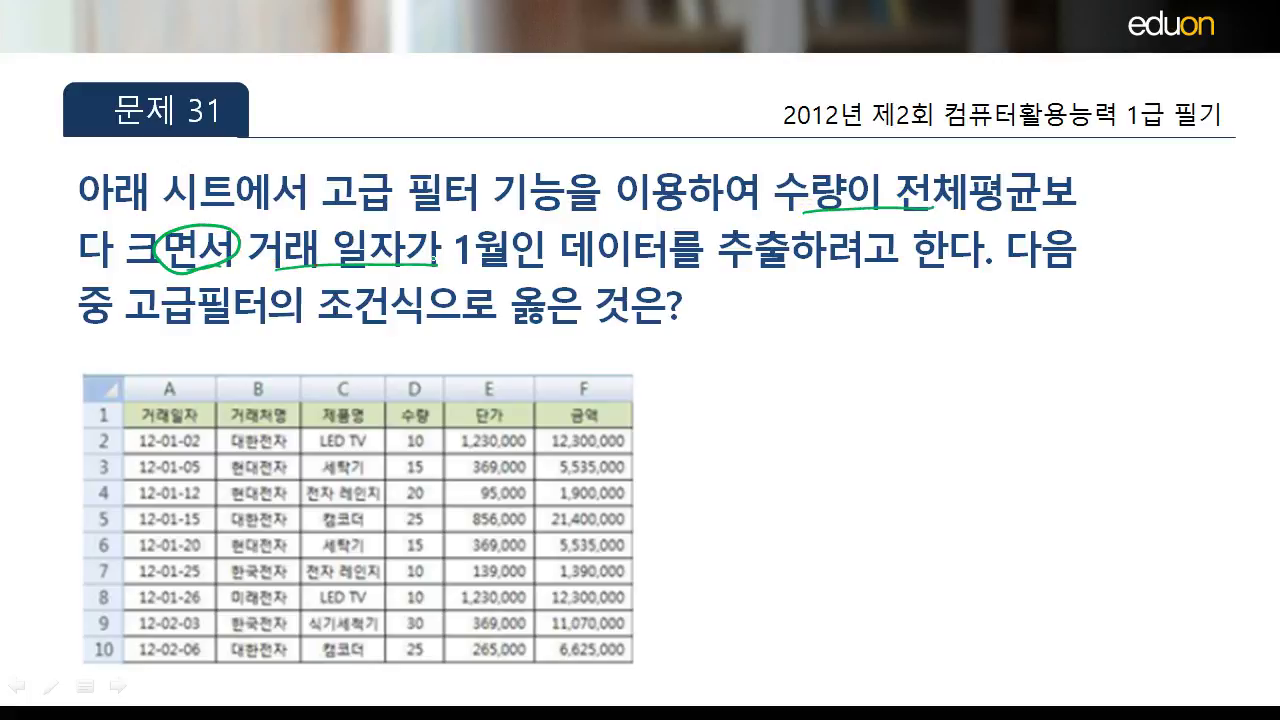
mouse_move(905, 212)
mouse_down()
mouse_move(897, 166)
mouse_move(980, 183)
mouse_move(898, 220)
mouse_move(918, 160)
mouse_move(975, 212)
mouse_move(926, 214)
mouse_up()
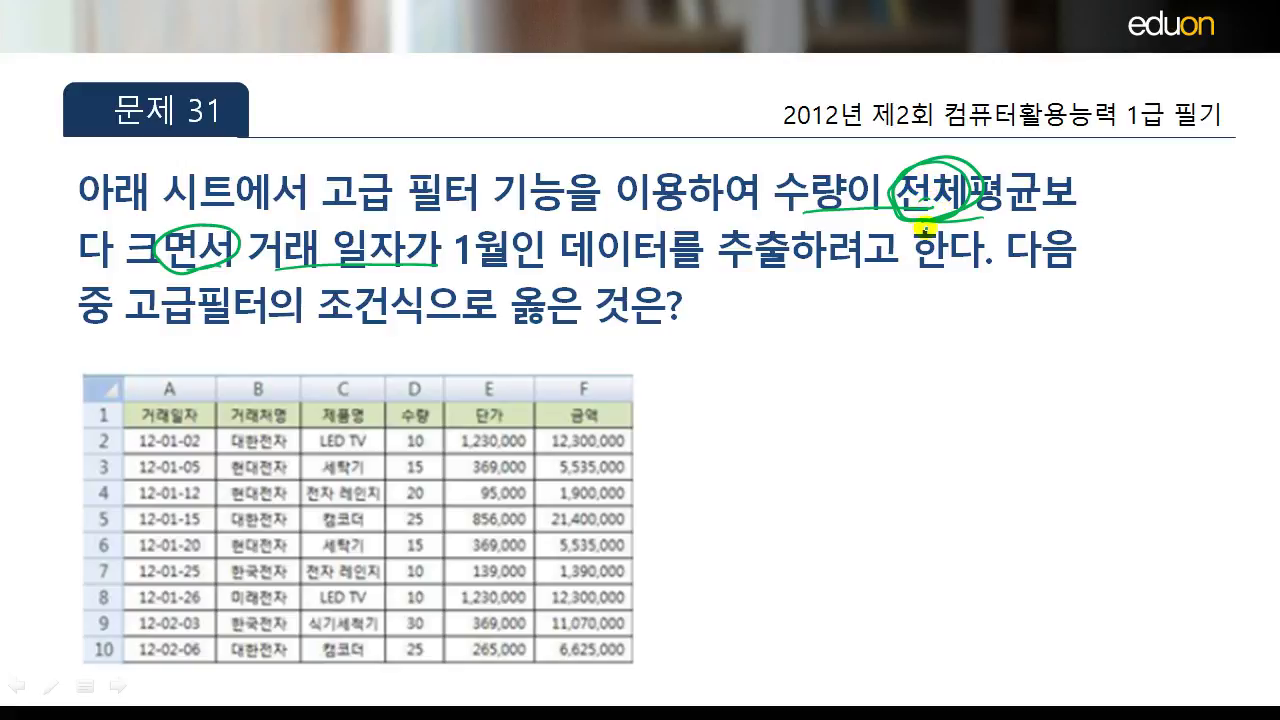
key(Right)
drag(84, 532, 125, 515)
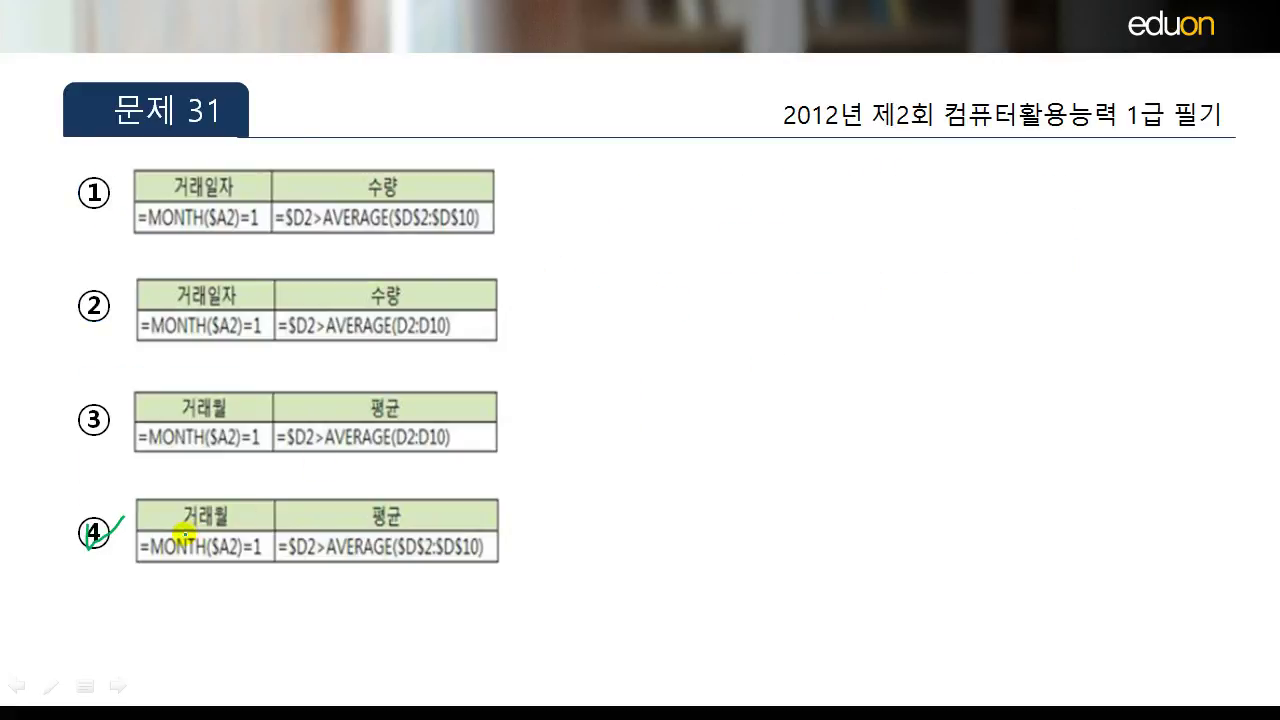
key(Right)
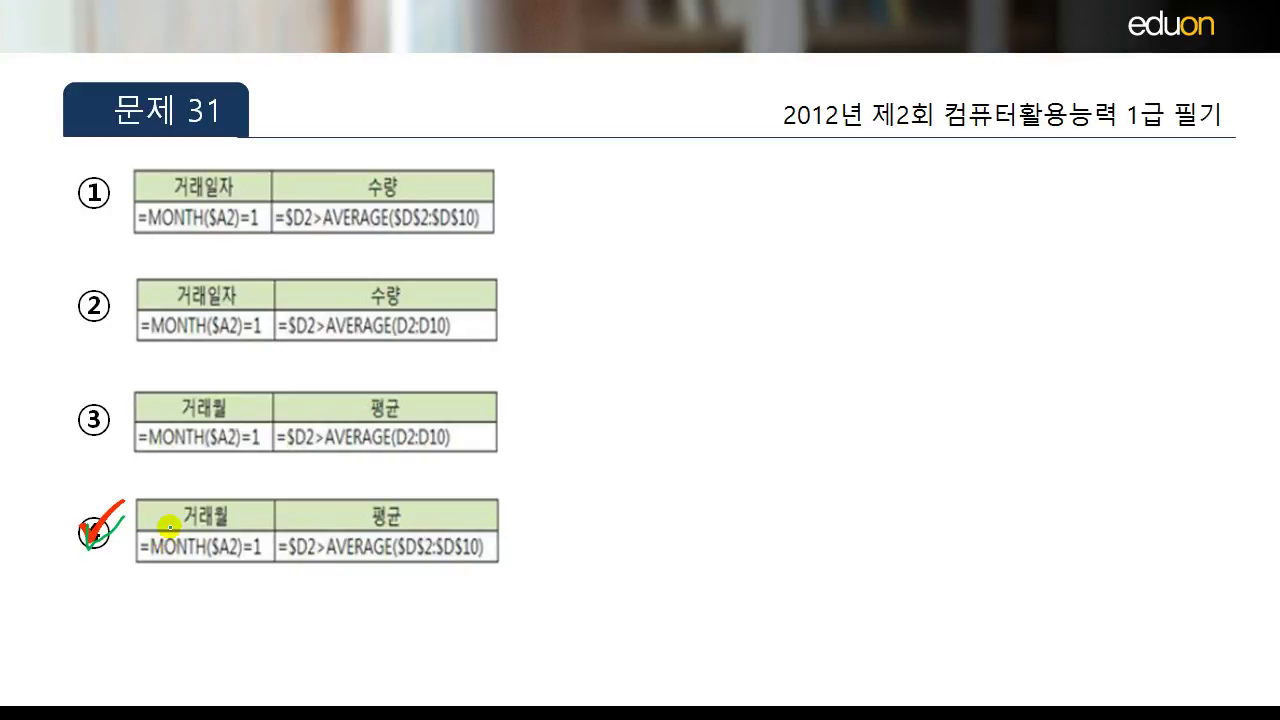